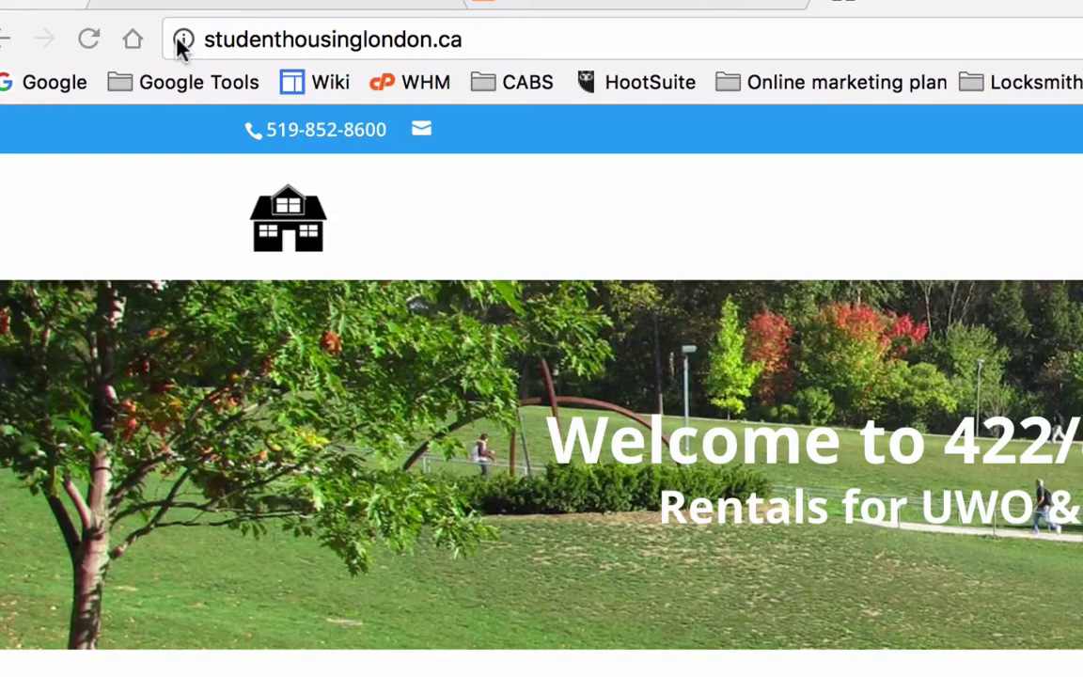
Step: Check the connection security details of studenthousinglondon.ca, and open spotondigitalmarketing.com in a new tab for comparison
{"action": "left_click", "coordinate": [177, 43]}
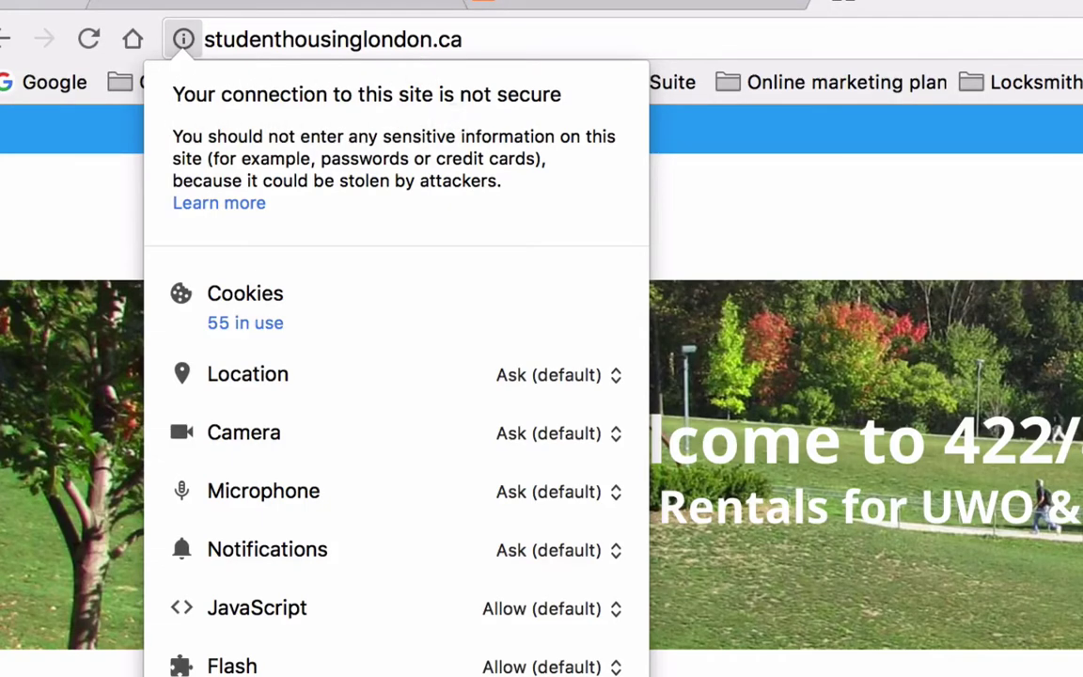
{"action": "key", "text": "Escape"}
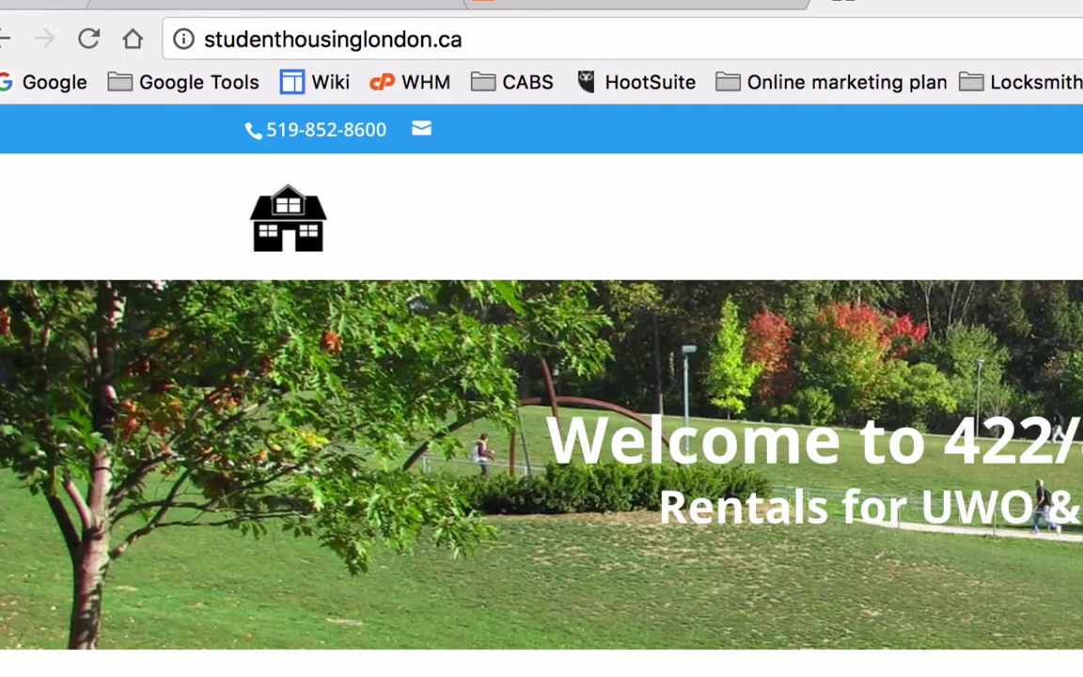
{"action": "key", "text": "super+t"}
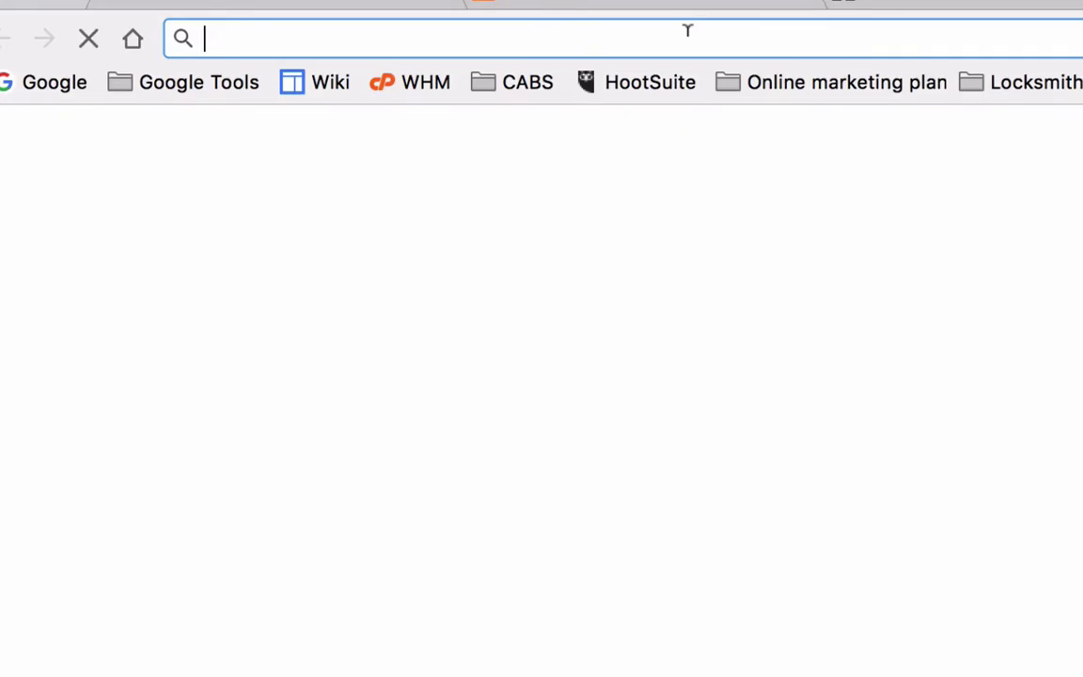
{"action": "type", "text": "spot"}
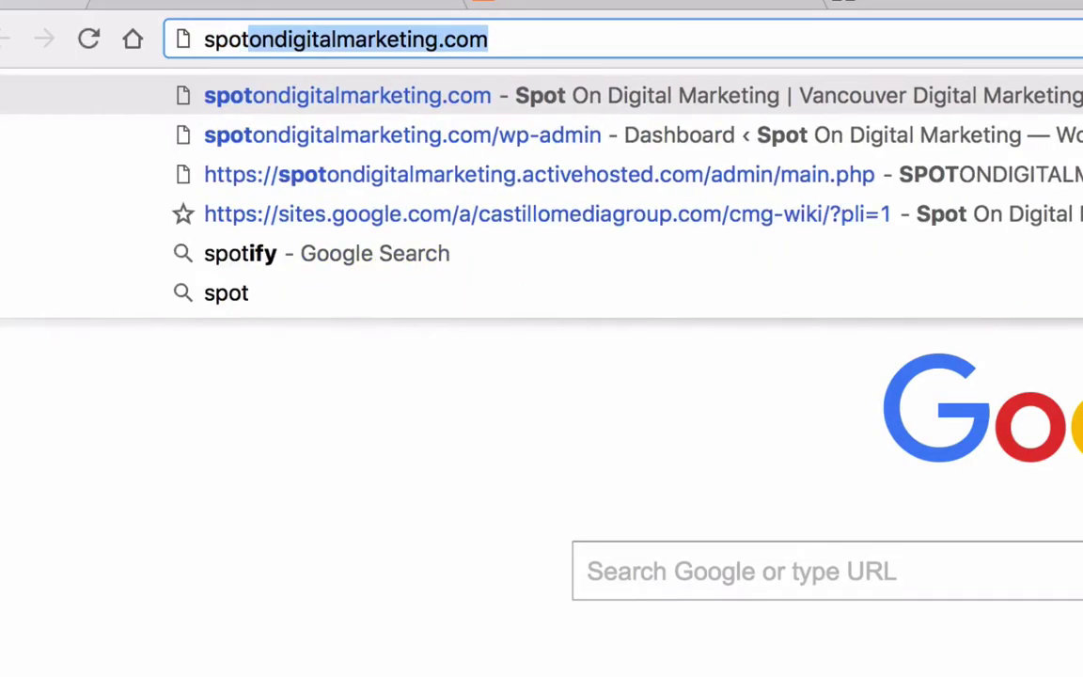
{"action": "key", "text": "Return"}
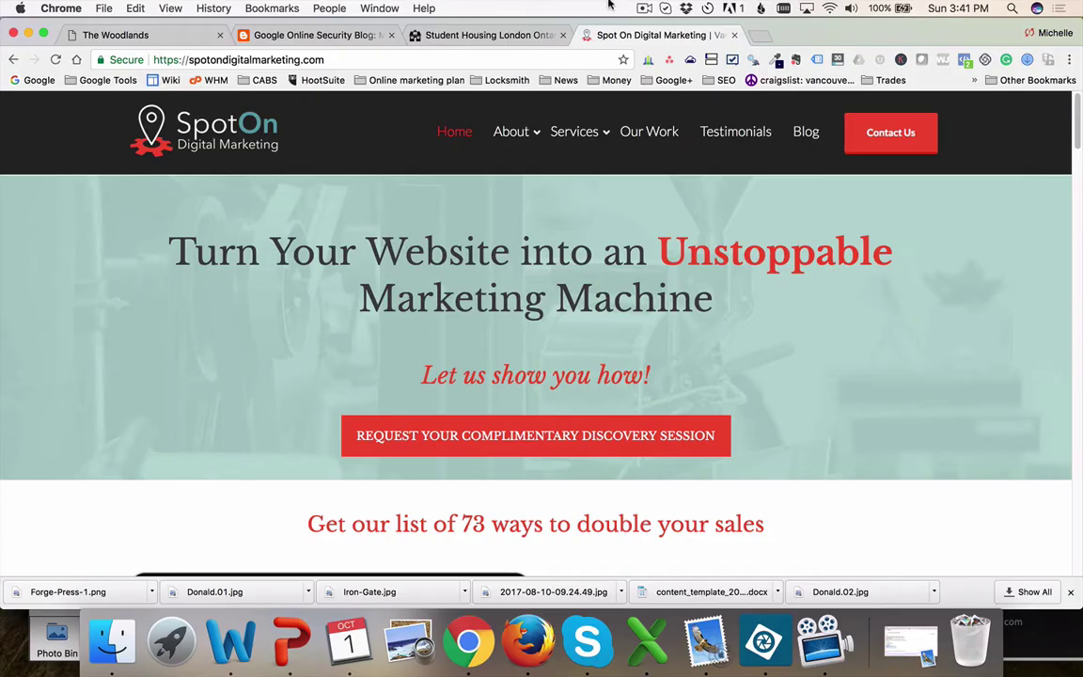
{"action": "left_click", "coordinate": [643, 9]}
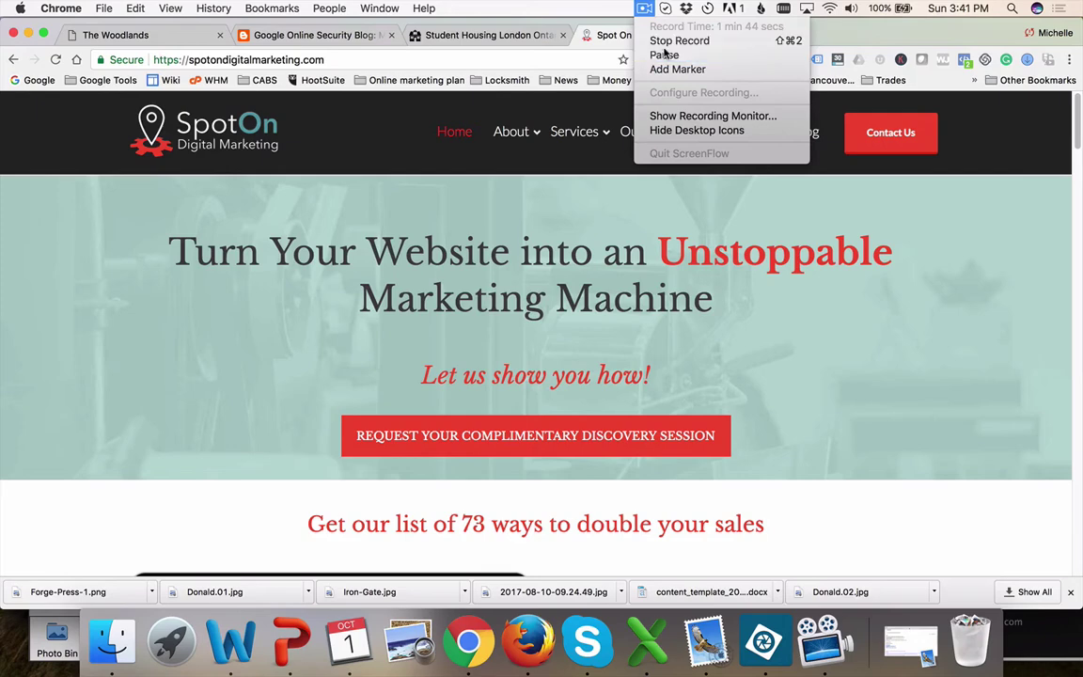
{"action": "left_click", "coordinate": [658, 49]}
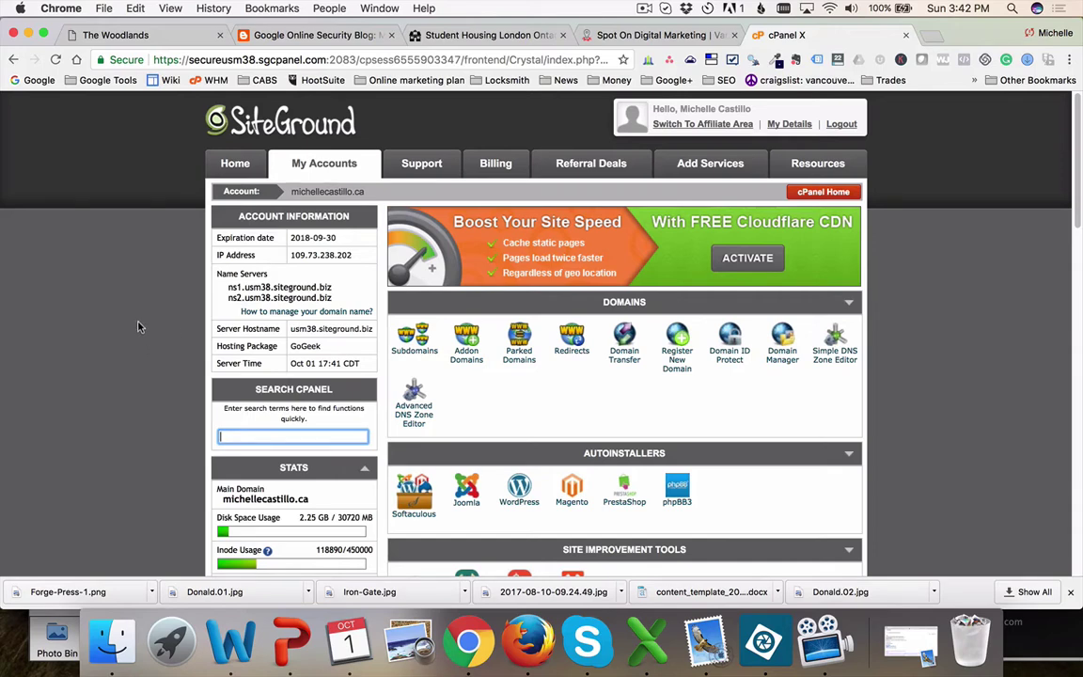
Step: Open the Let's Encrypt SSL page from the cPanel security tools and review the list of installed certificates
{"action": "scroll", "coordinate": [139, 328], "scroll_direction": "down", "scroll_amount": 1}
{"action": "scroll", "coordinate": [139, 328], "scroll_direction": "down", "scroll_amount": 5}
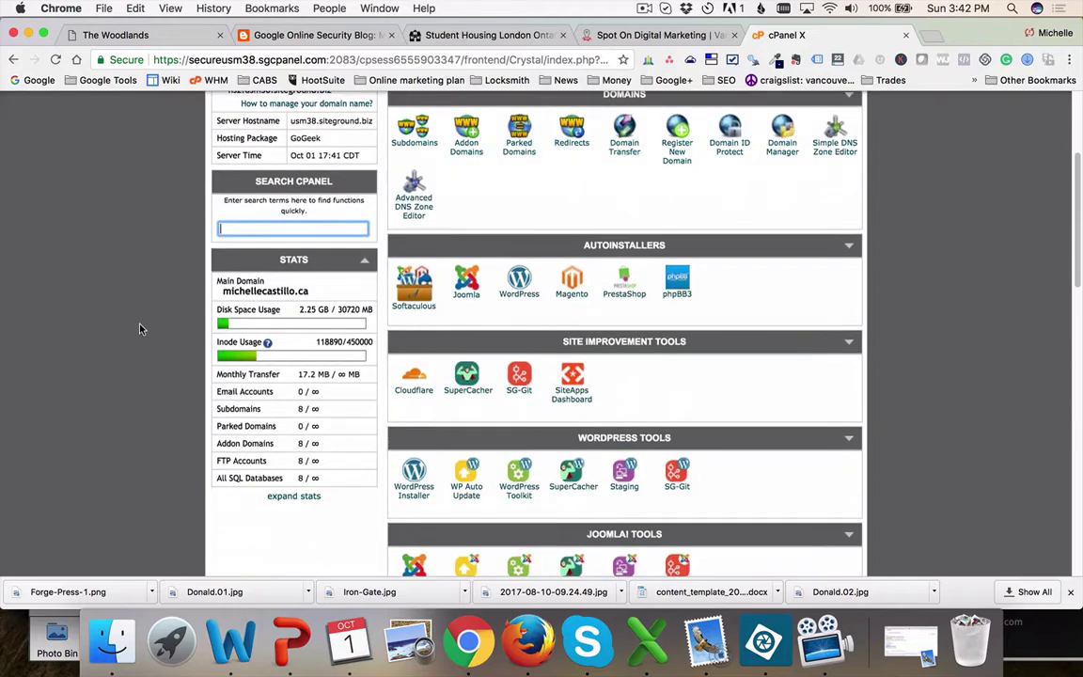
{"action": "scroll", "coordinate": [139, 328], "scroll_direction": "down", "scroll_amount": 10}
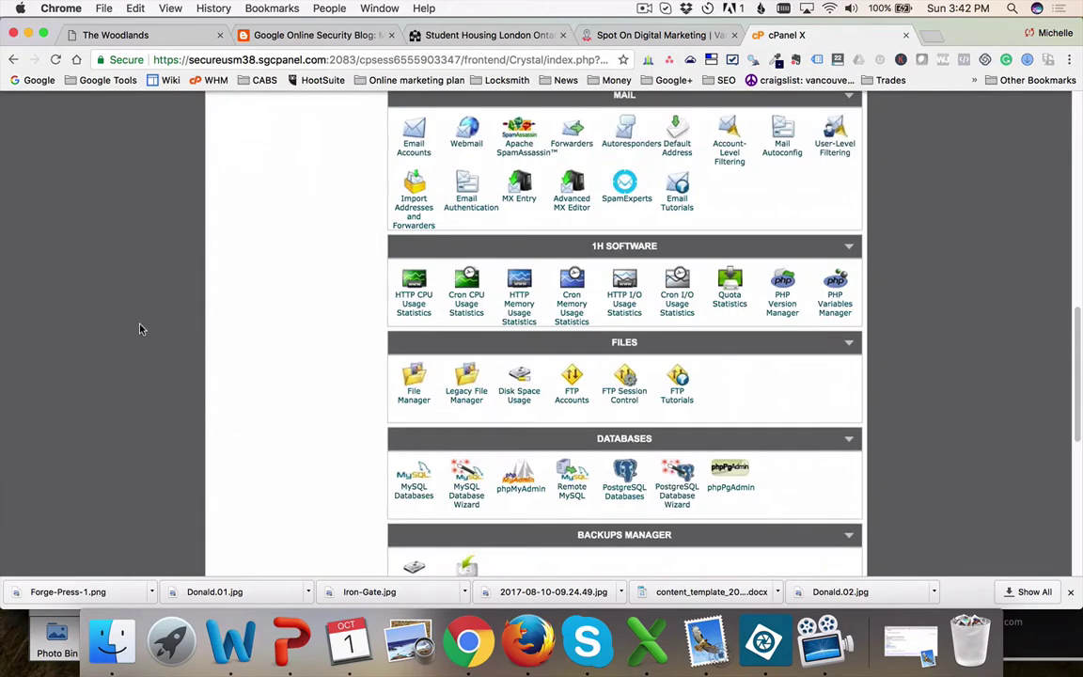
{"action": "scroll", "coordinate": [157, 323], "scroll_direction": "down", "scroll_amount": 5}
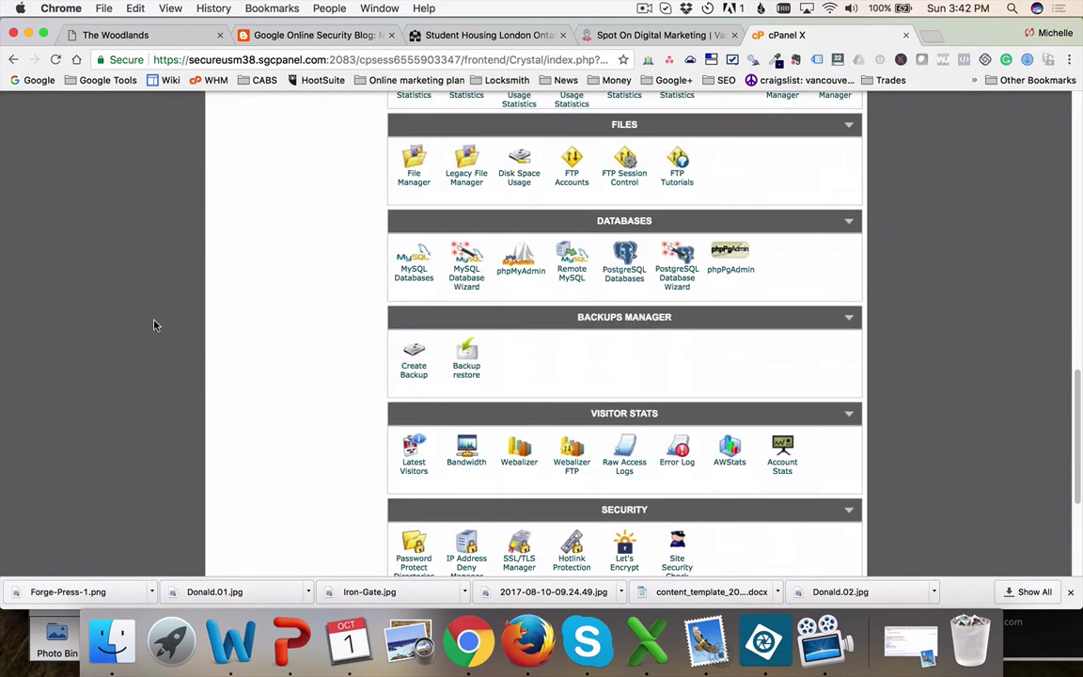
{"action": "scroll", "coordinate": [156, 325], "scroll_direction": "down", "scroll_amount": 4}
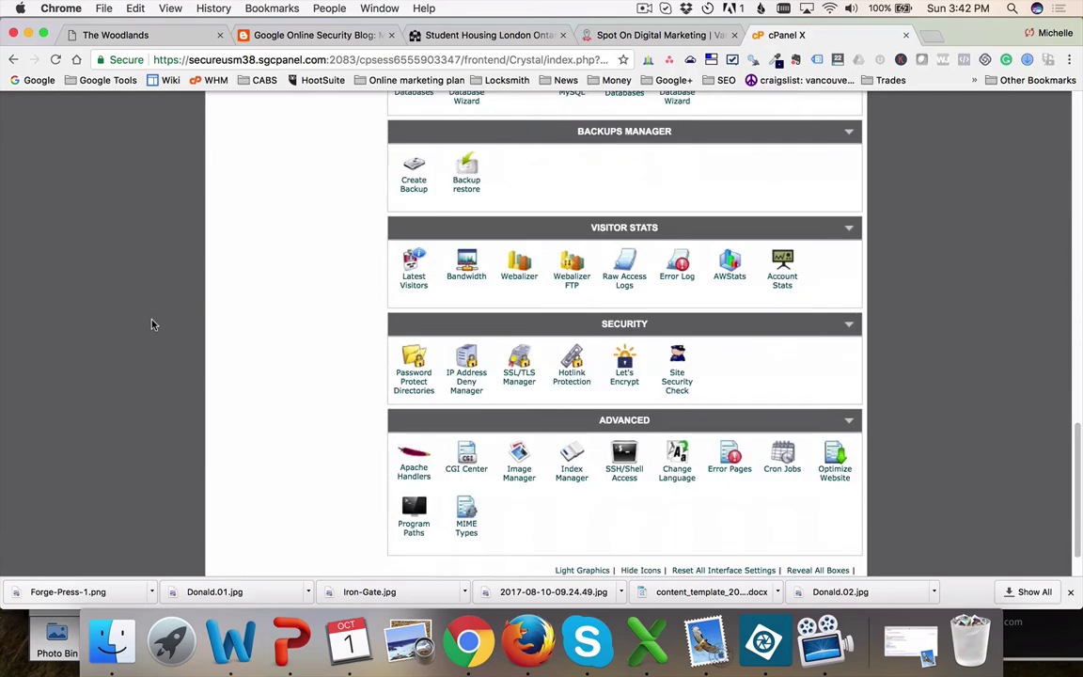
{"action": "left_click", "coordinate": [626, 384]}
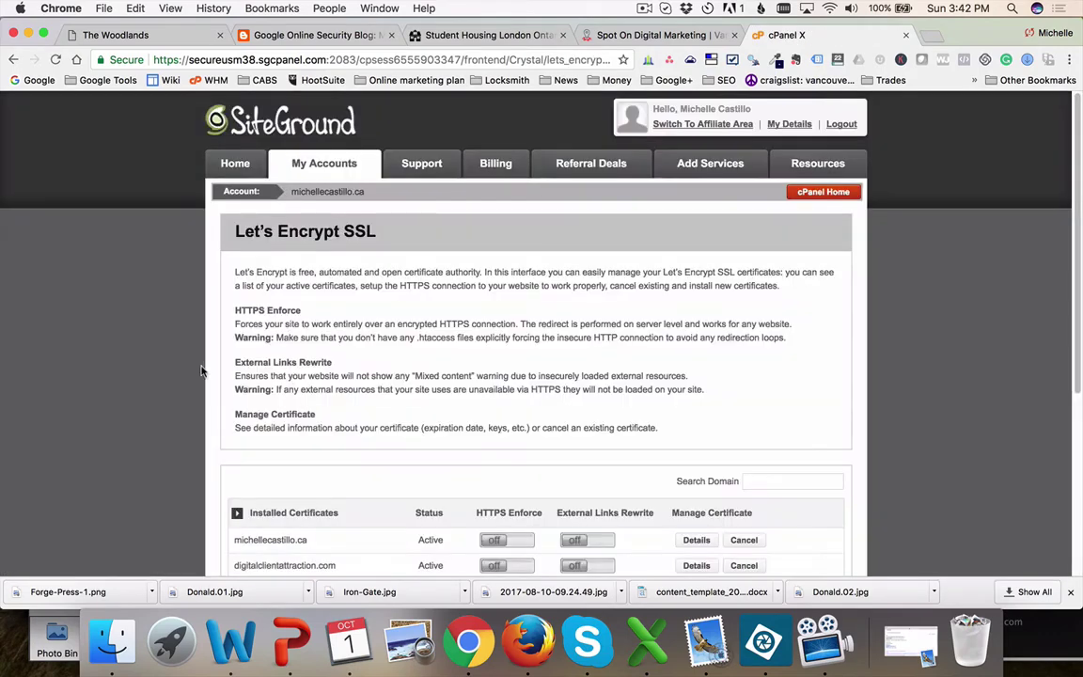
{"action": "scroll", "coordinate": [244, 380], "scroll_direction": "down", "scroll_amount": 5}
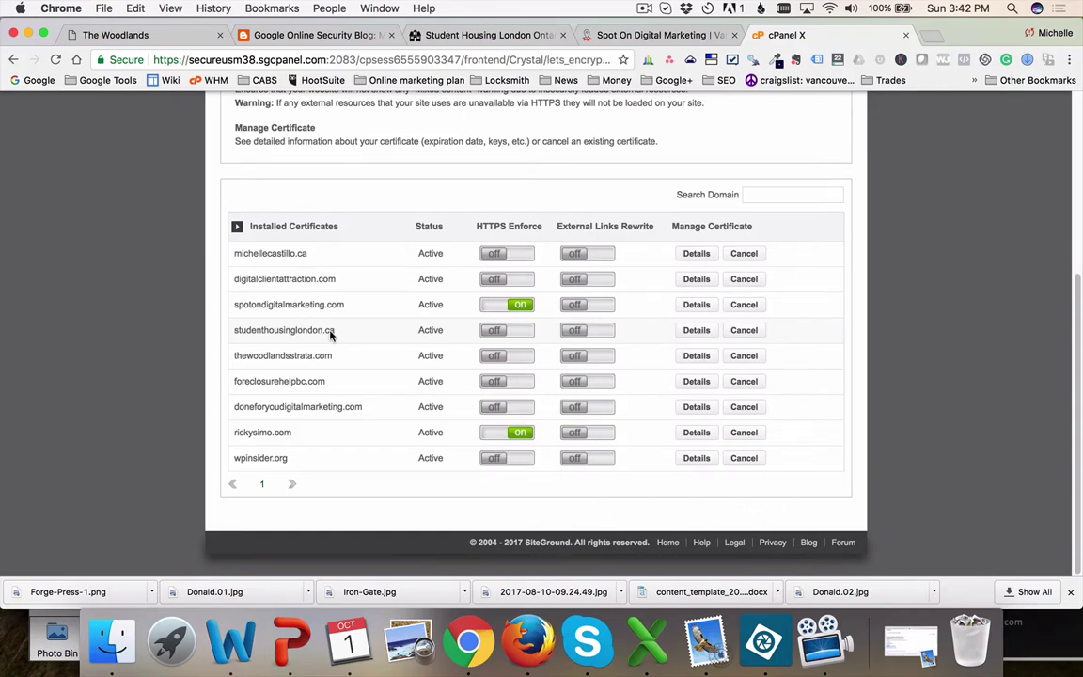
Step: Go to studenthousinglondon.ca/wp-admin in the student housing site's tab and log in with the saved credentials
{"action": "left_click", "coordinate": [475, 38]}
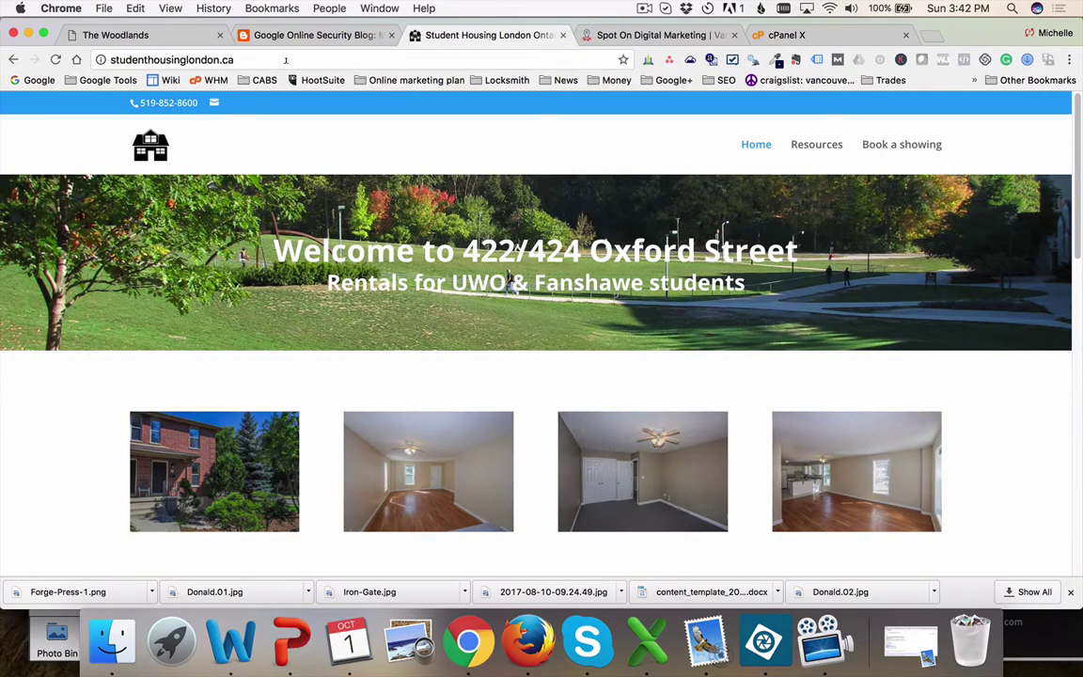
{"action": "left_click", "coordinate": [258, 56]}
{"action": "left_click", "coordinate": [267, 54]}
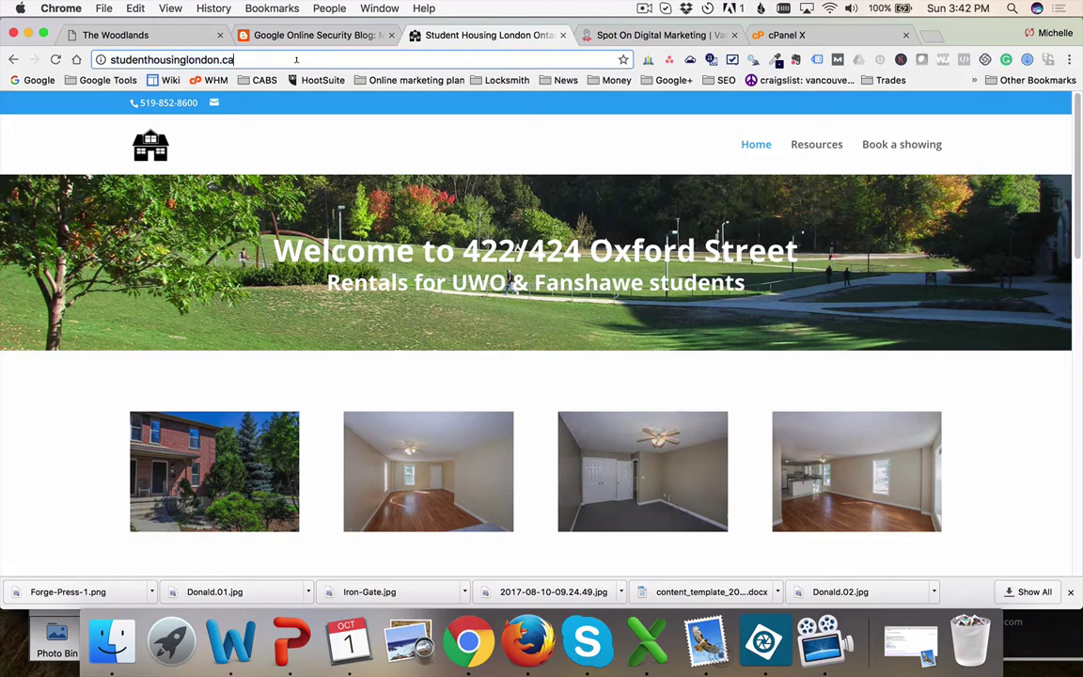
{"action": "type", "text": "/wp-admin"}
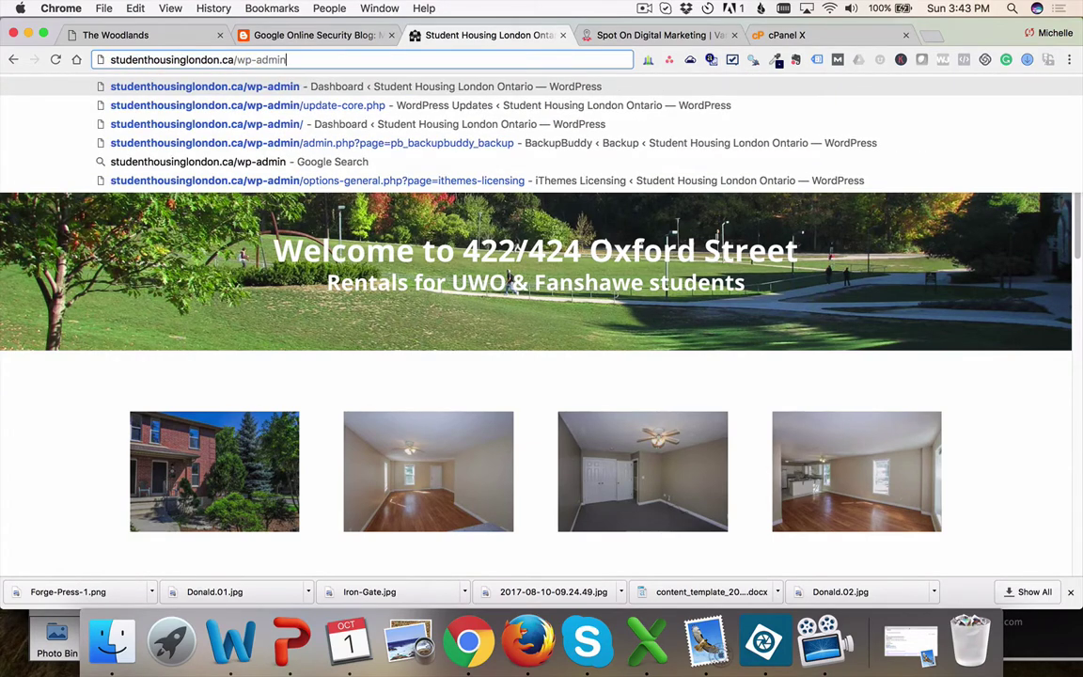
{"action": "key", "text": "Return"}
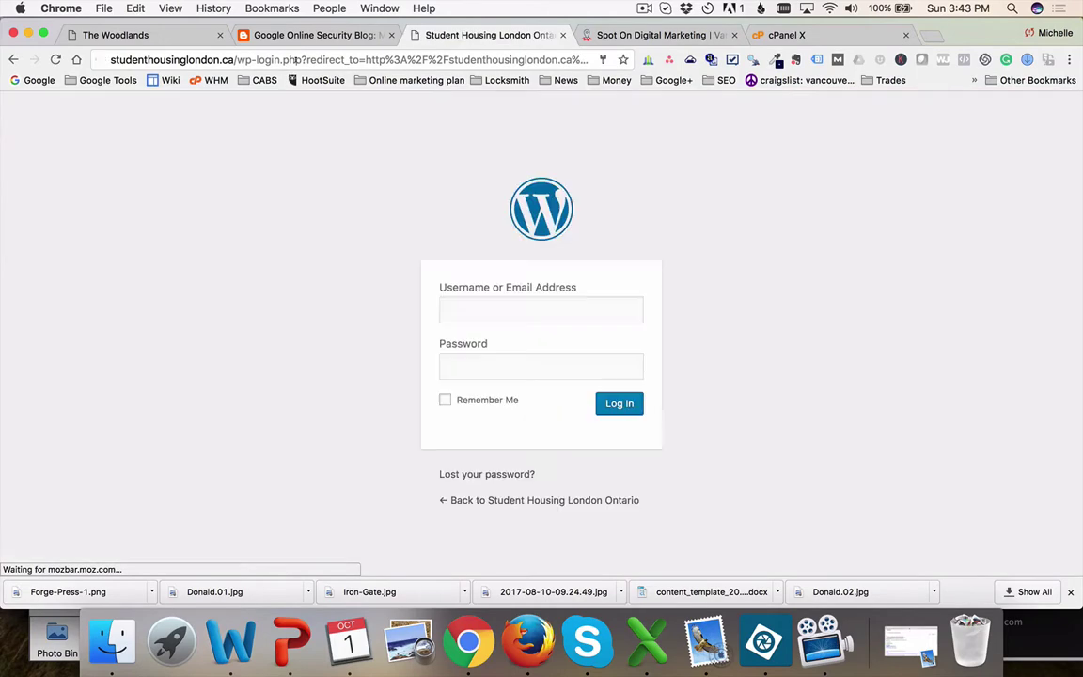
{"action": "left_click", "coordinate": [628, 404]}
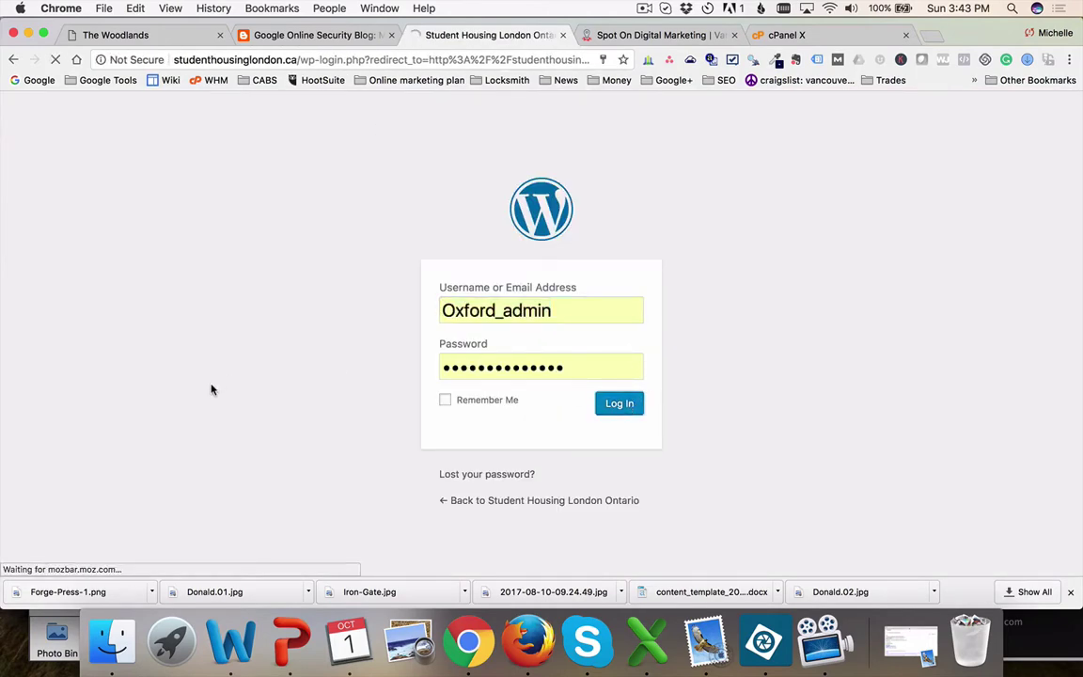
{"action": "scroll", "coordinate": [37, 367], "scroll_direction": "down", "scroll_amount": 1}
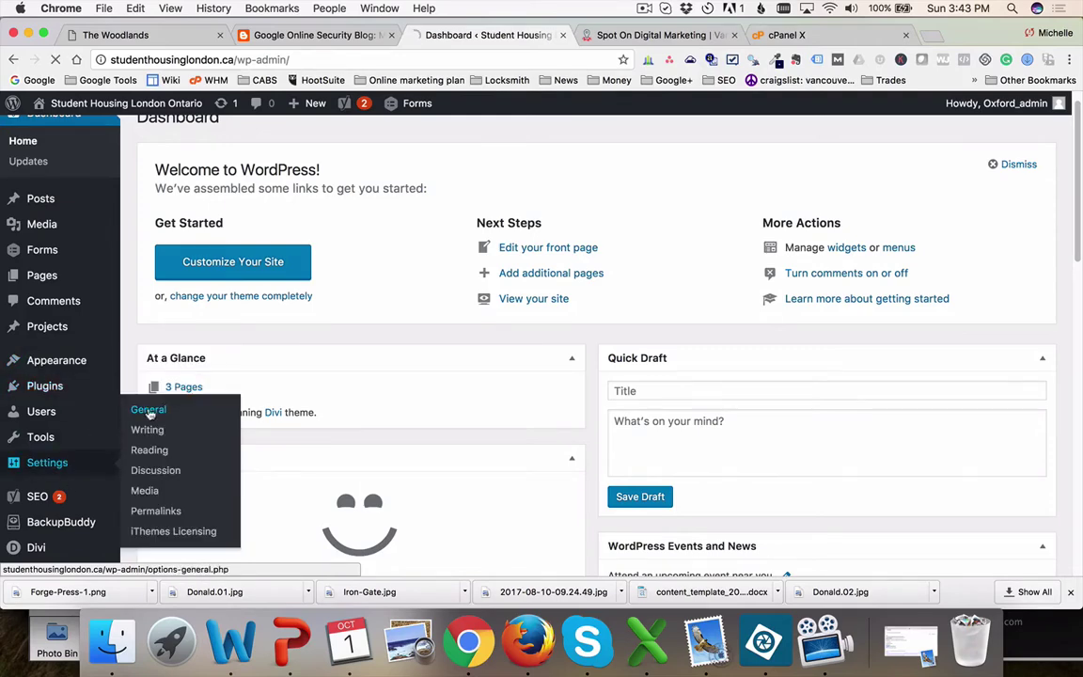
{"action": "left_click", "coordinate": [132, 411]}
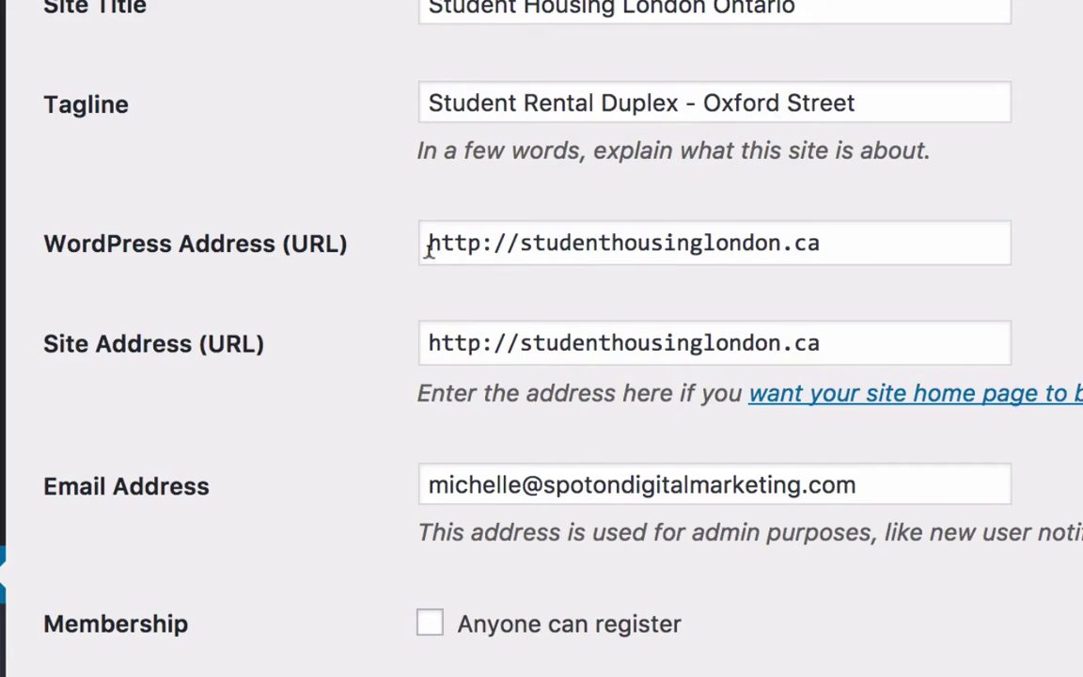
{"action": "left_click", "coordinate": [480, 244]}
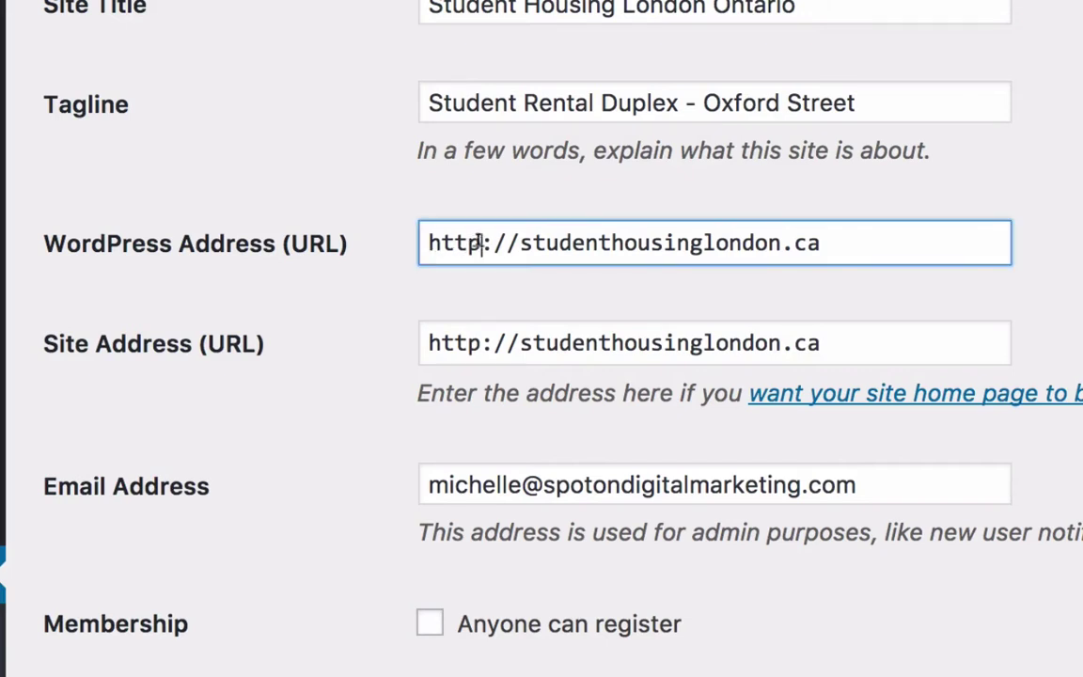
{"action": "type", "text": "s"}
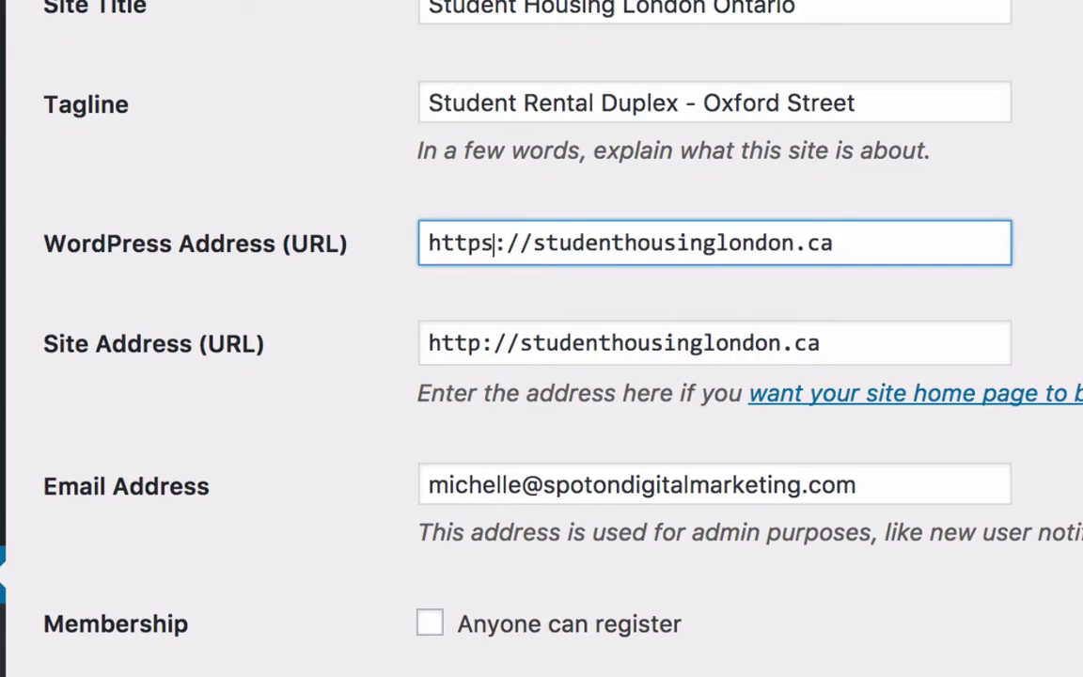
{"action": "left_click", "coordinate": [486, 343]}
{"action": "type", "text": "s"}
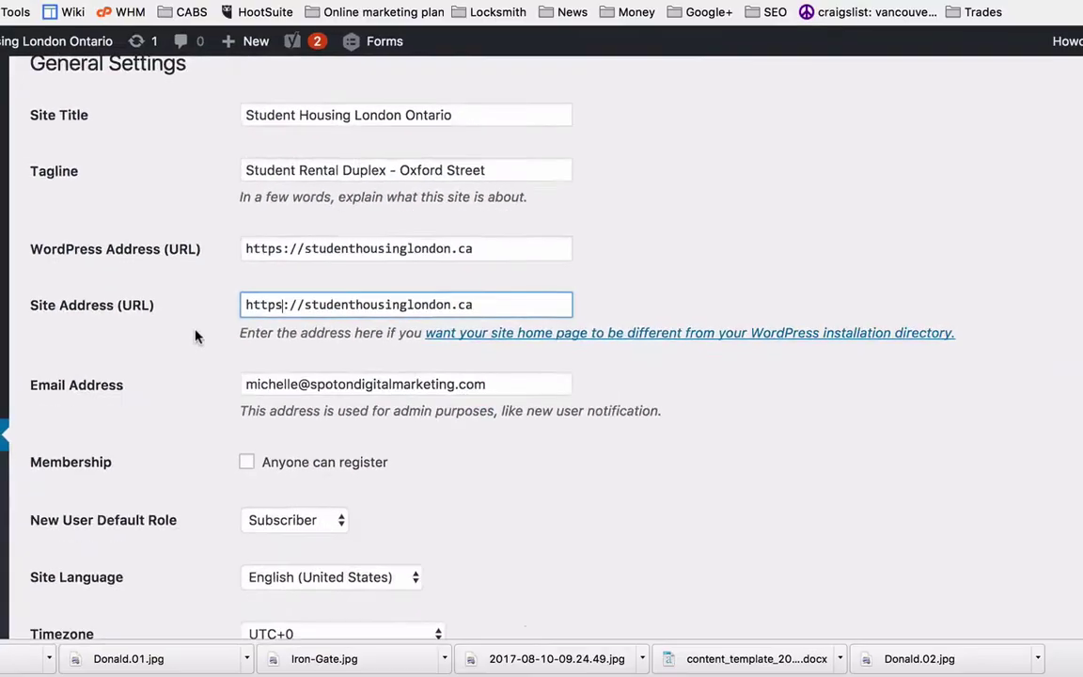
{"action": "scroll", "coordinate": [339, 399], "scroll_direction": "down", "scroll_amount": 10}
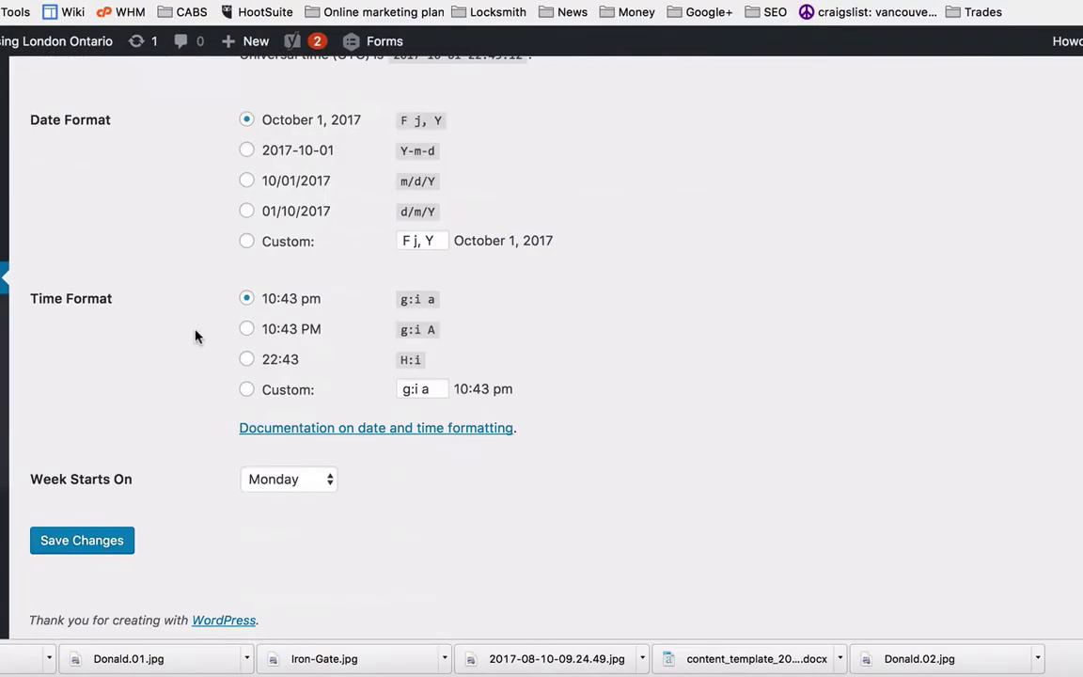
{"action": "left_click", "coordinate": [98, 547]}
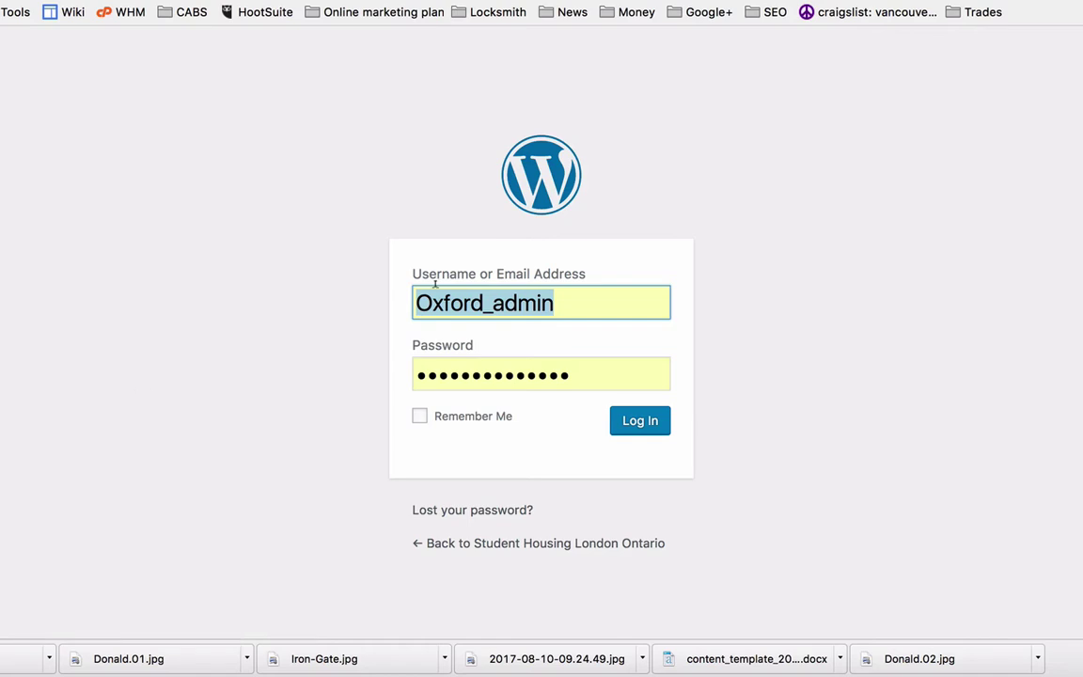
Step: Log back in to WordPress with the saved credentials and open the site's front page in a new tab
{"action": "left_click", "coordinate": [628, 424]}
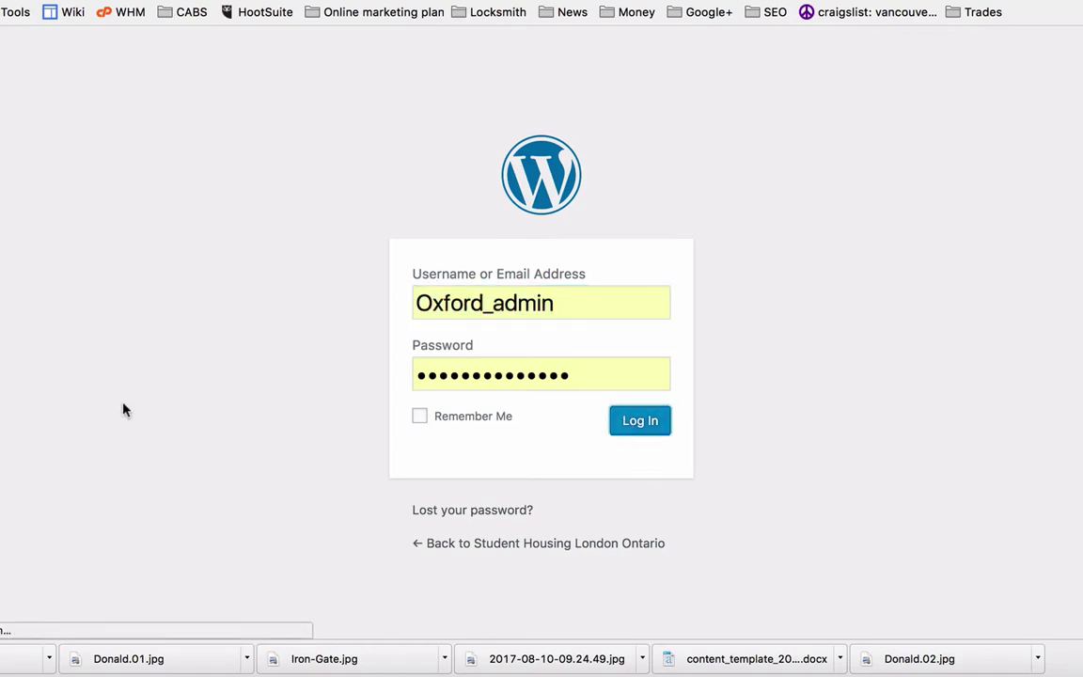
{"action": "right_click", "coordinate": [12, 40]}
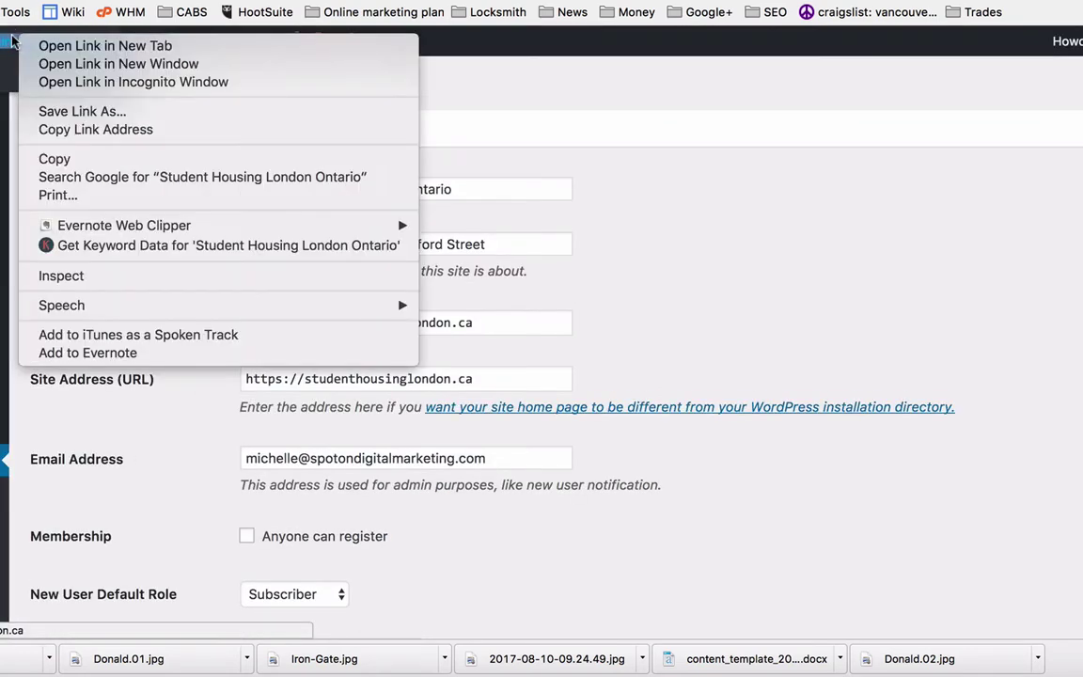
{"action": "left_click", "coordinate": [25, 43]}
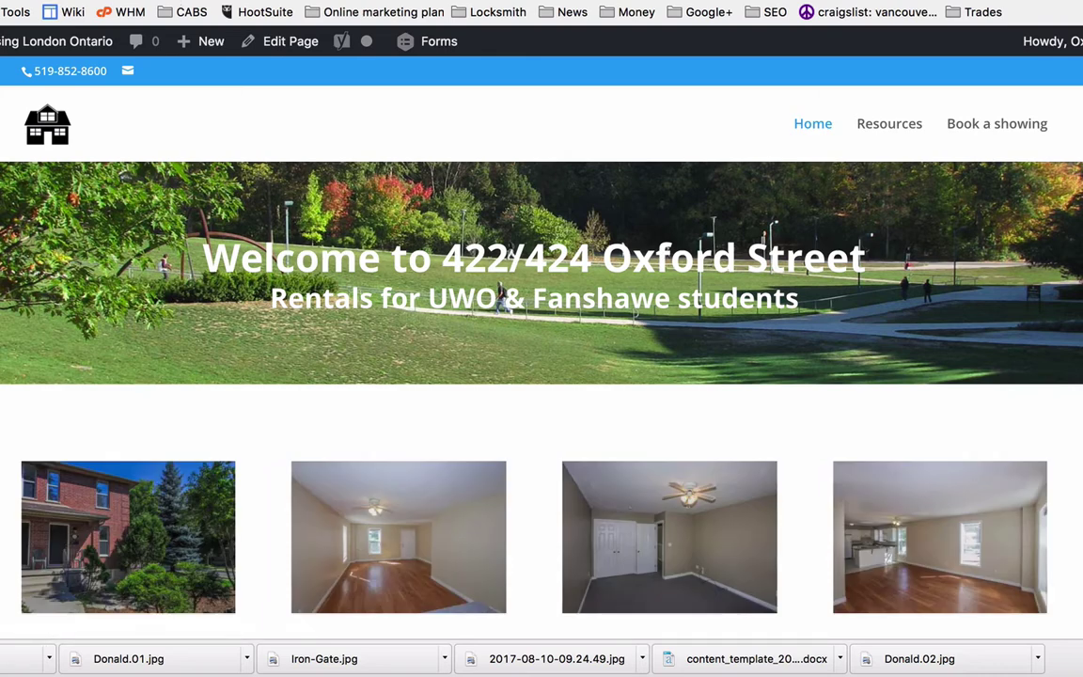
Step: Return to the WordPress admin tab and search the installed plugins for "better search"
{"action": "key", "text": "ctrl+shift+Tab"}
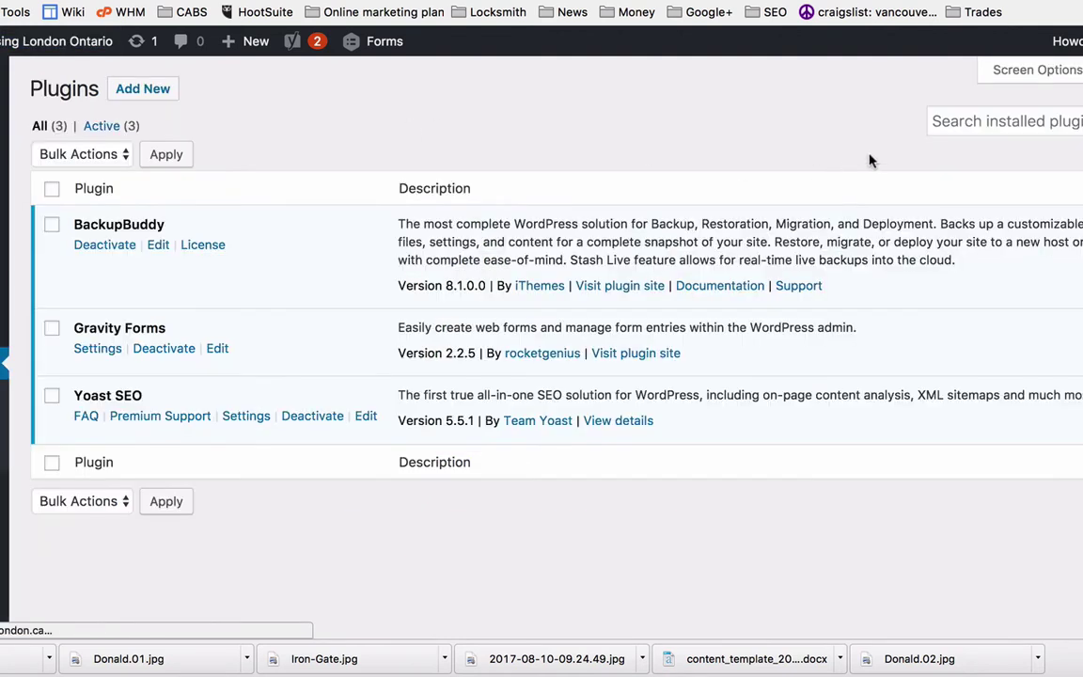
{"action": "left_click", "coordinate": [950, 111]}
{"action": "type", "text": "b"}
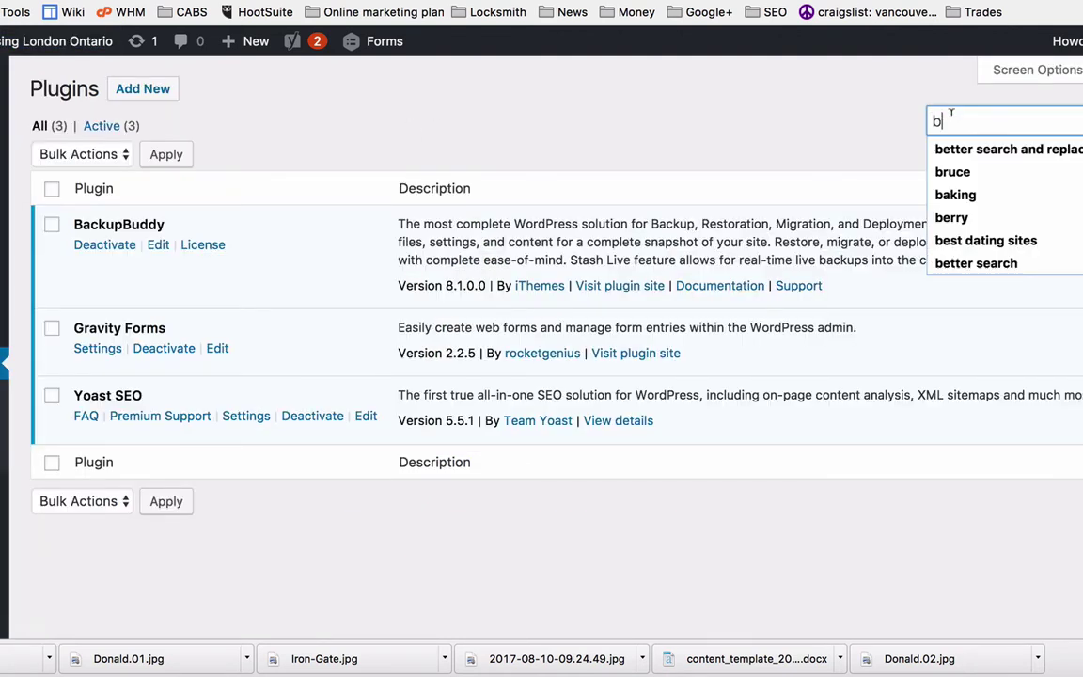
{"action": "type", "text": "etter search"}
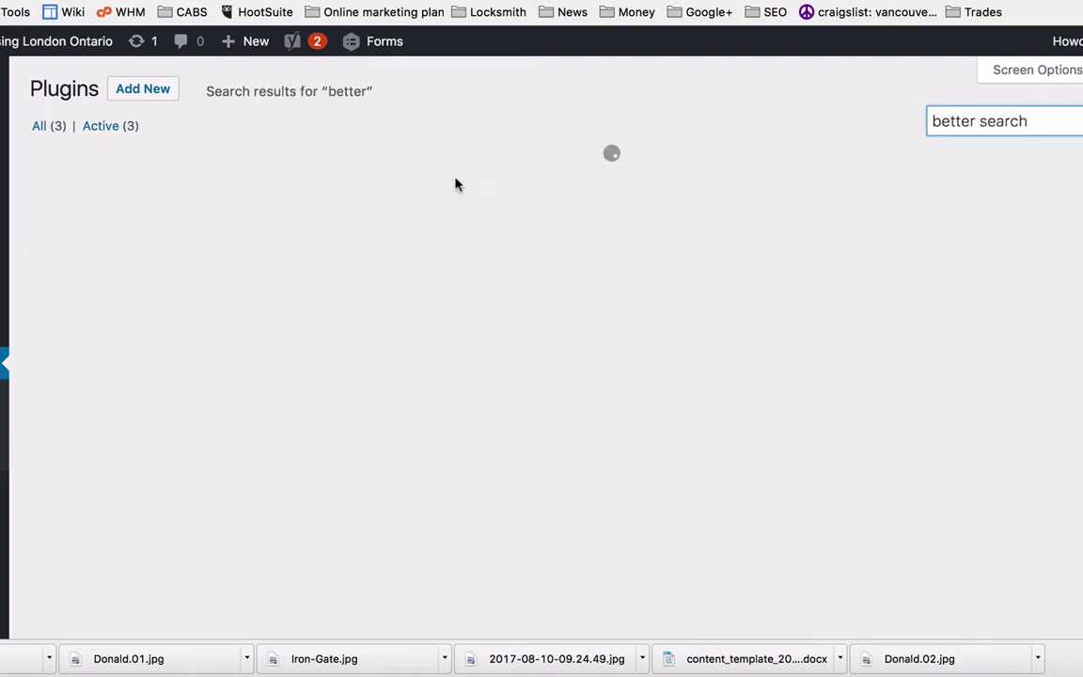
Step: Find the Better Search Replace plugin by searching the plugin directory for "better search replace", then install and activate it
{"action": "left_click", "coordinate": [138, 89]}
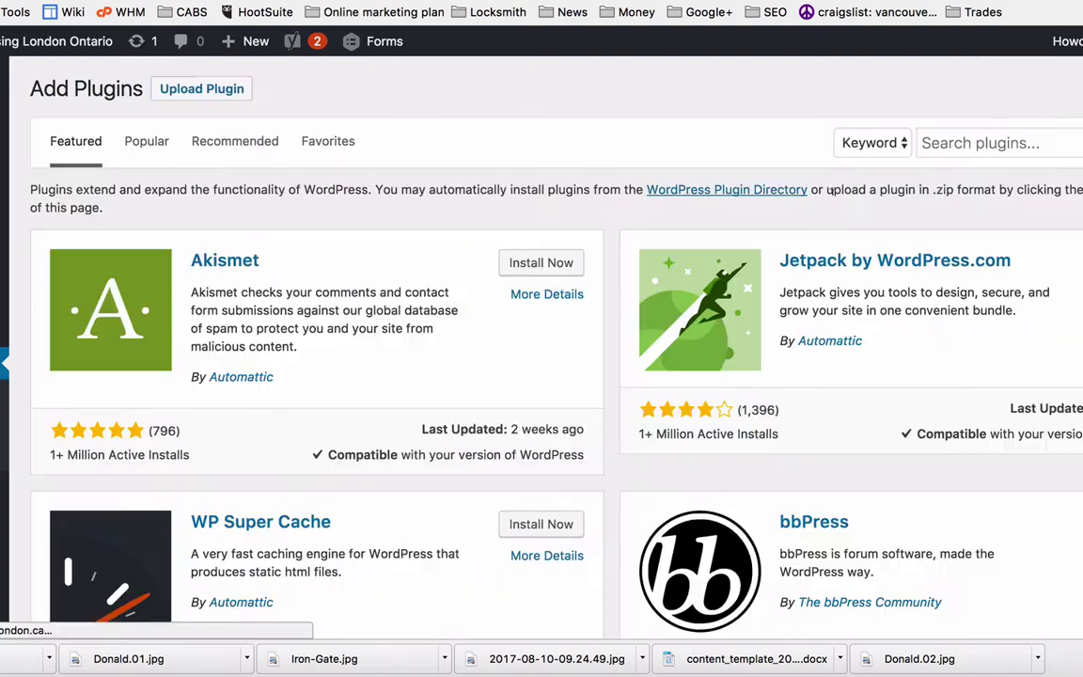
{"action": "left_click", "coordinate": [997, 143]}
{"action": "type", "text": "better se"}
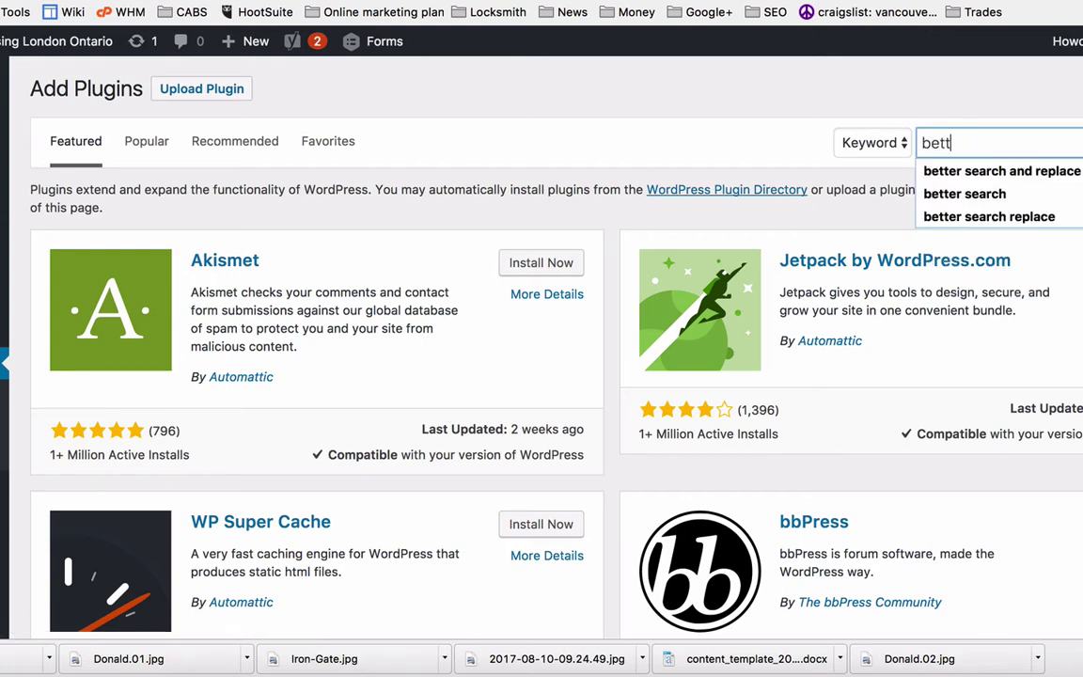
{"action": "type", "text": "arch replace"}
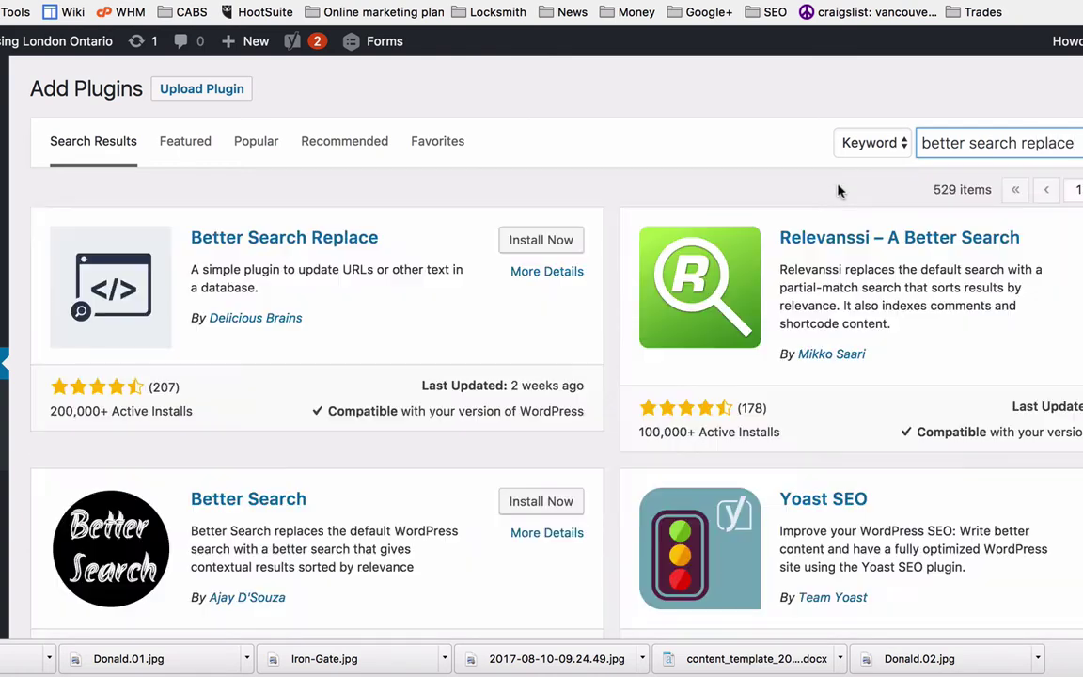
{"action": "left_click", "coordinate": [529, 238]}
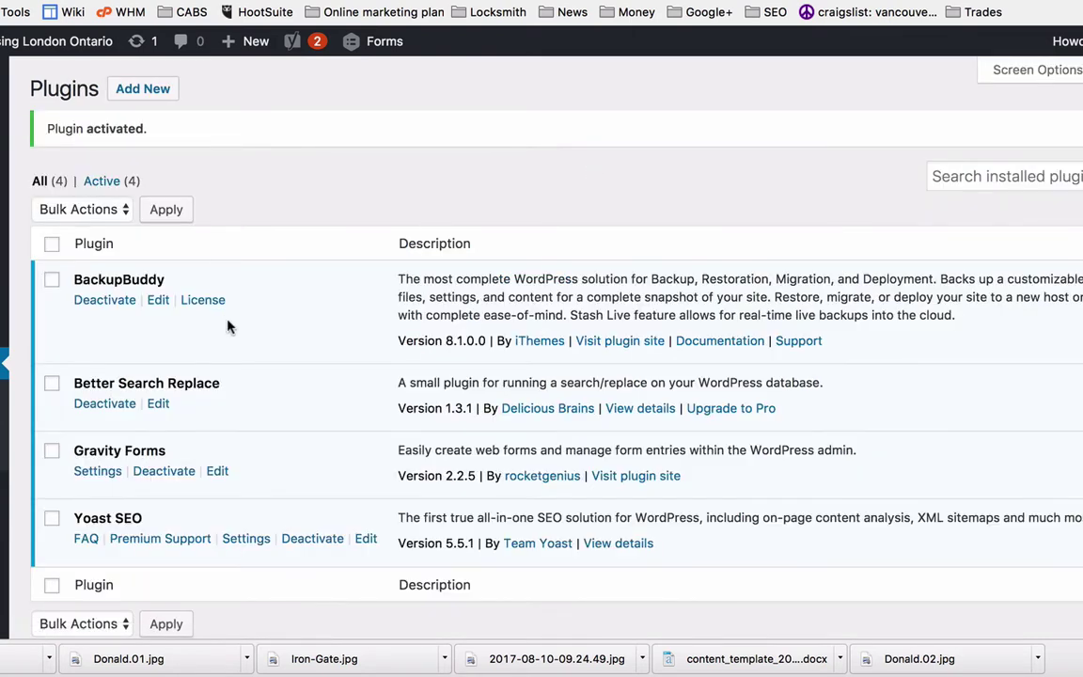
{"action": "scroll", "coordinate": [254, 363], "scroll_direction": "down", "scroll_amount": 3}
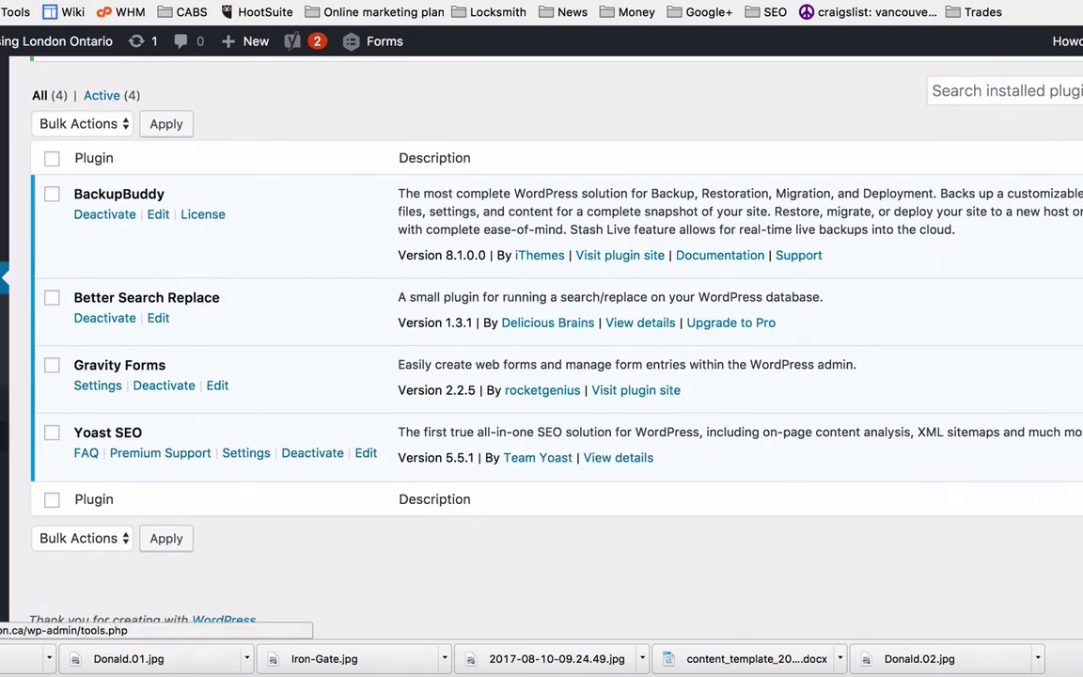
{"action": "mouse_move", "coordinate": [5, 428]}
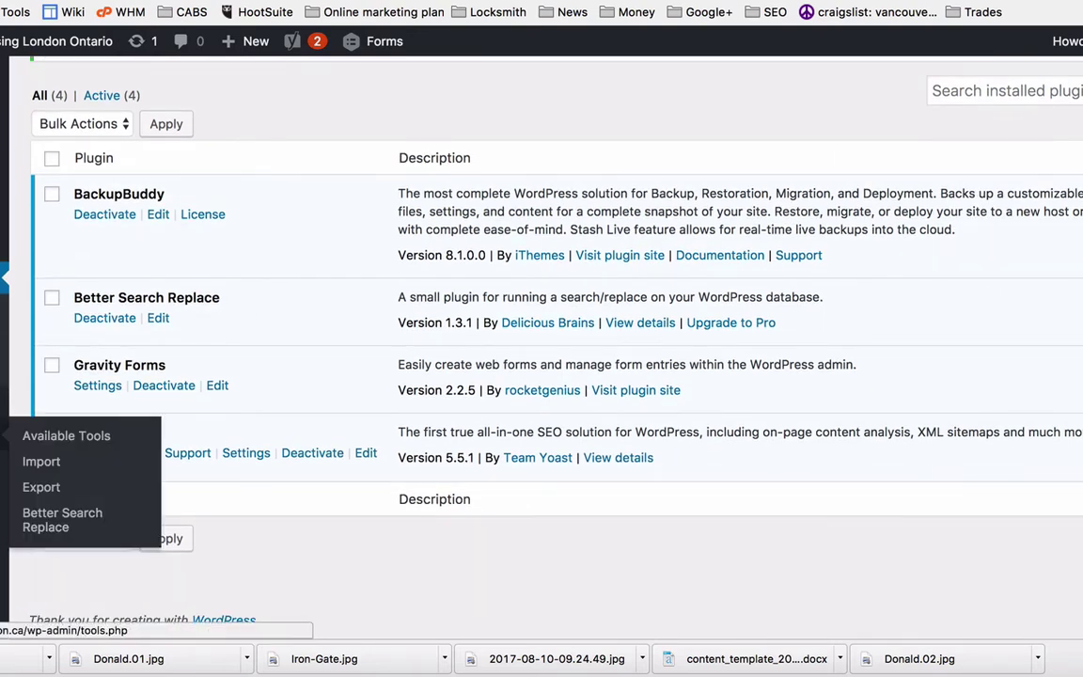
{"action": "left_click", "coordinate": [75, 525]}
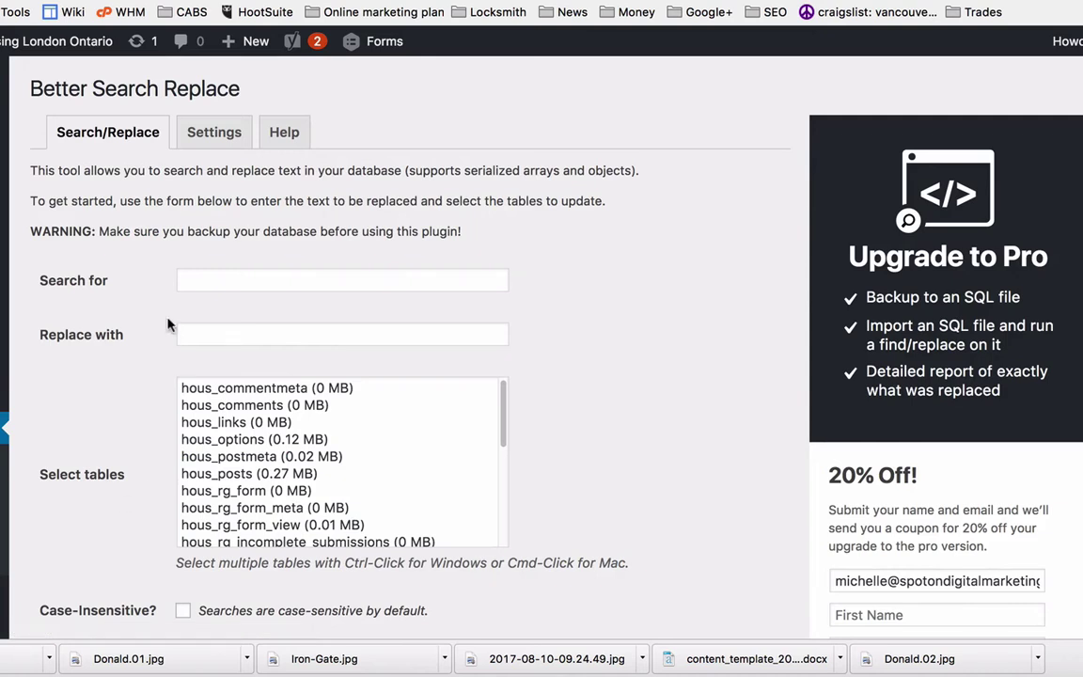
{"action": "left_click", "coordinate": [222, 280]}
{"action": "left_click", "coordinate": [254, 334]}
{"action": "type", "text": "https://studenthousinglondon.ca"}
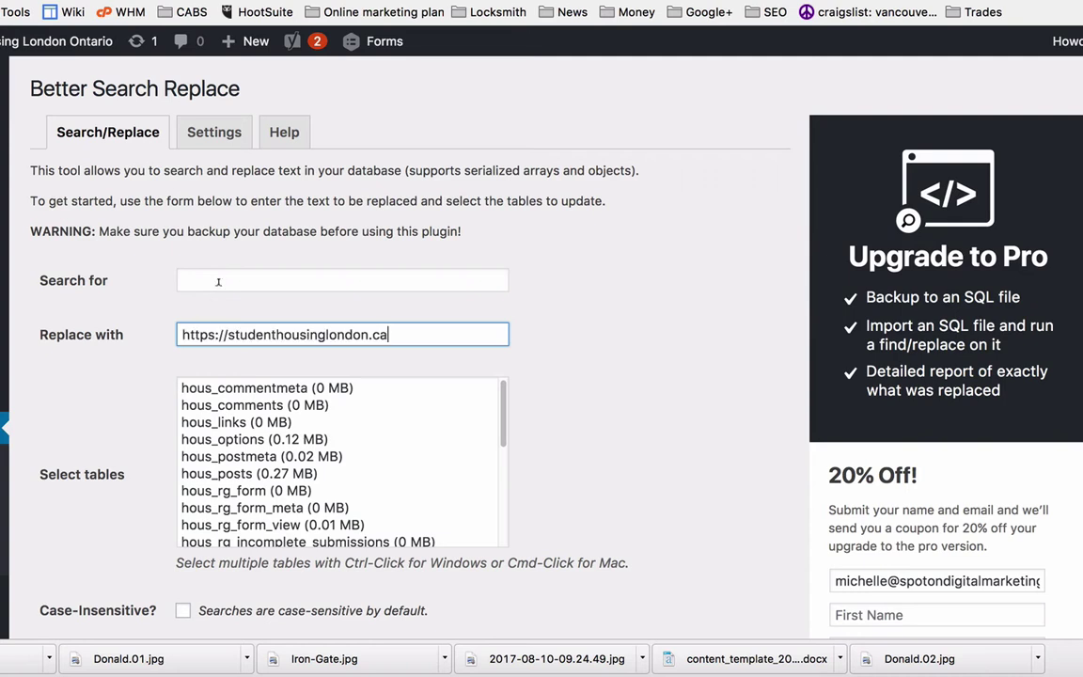
{"action": "left_click", "coordinate": [218, 281]}
{"action": "type", "text": "https://studenthousinglondon.ca"}
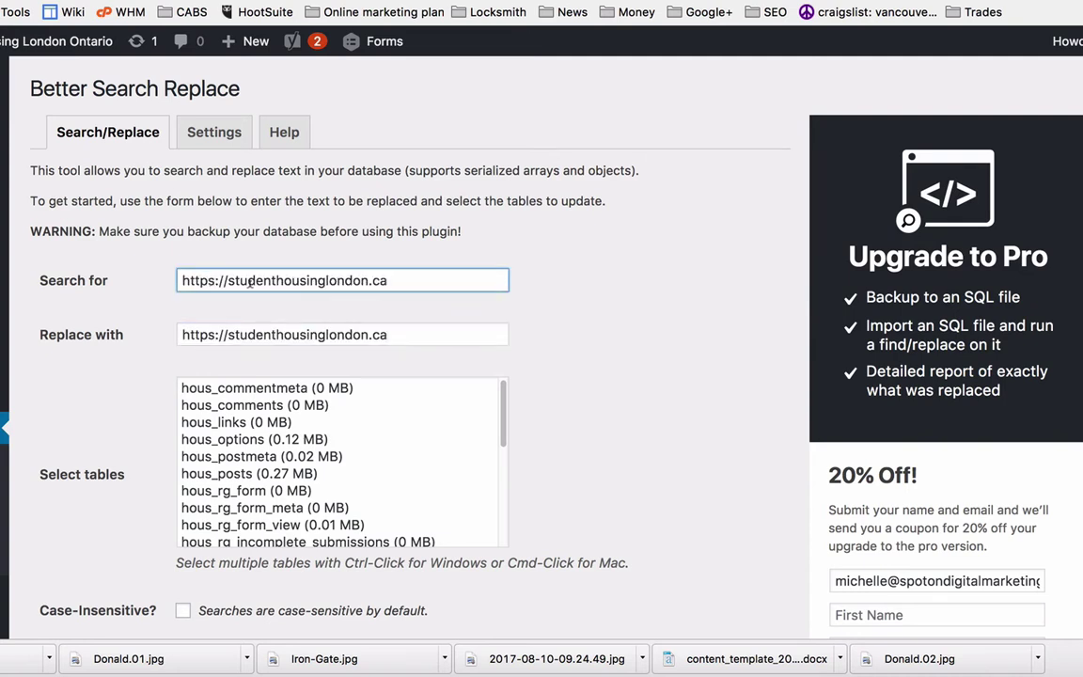
{"action": "key", "text": "BackSpace"}
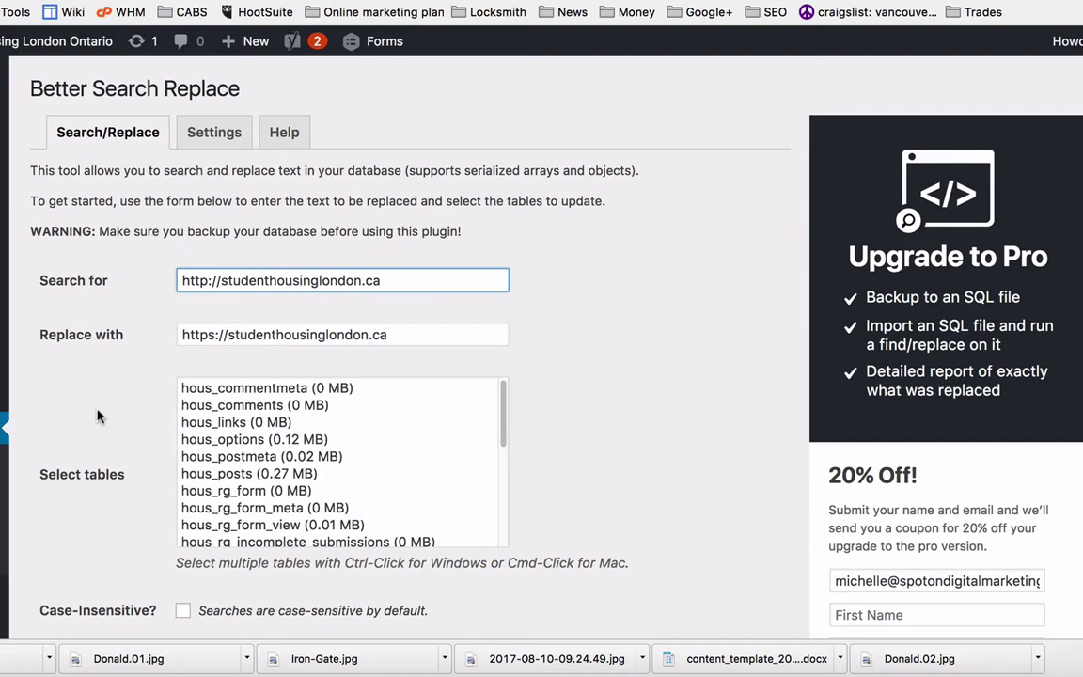
Step: Select all database tables, turn off the dry run option and run the search/replace
{"action": "scroll", "coordinate": [98, 412], "scroll_direction": "down", "scroll_amount": 2}
{"action": "left_click", "coordinate": [226, 383]}
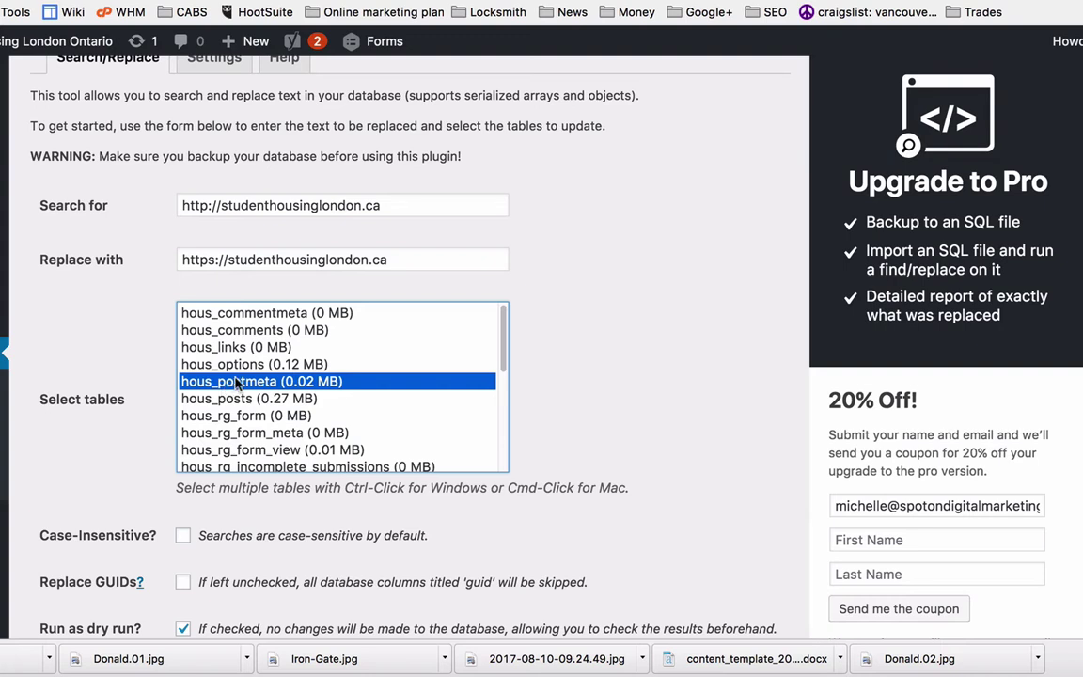
{"action": "key", "text": "ctrl+a"}
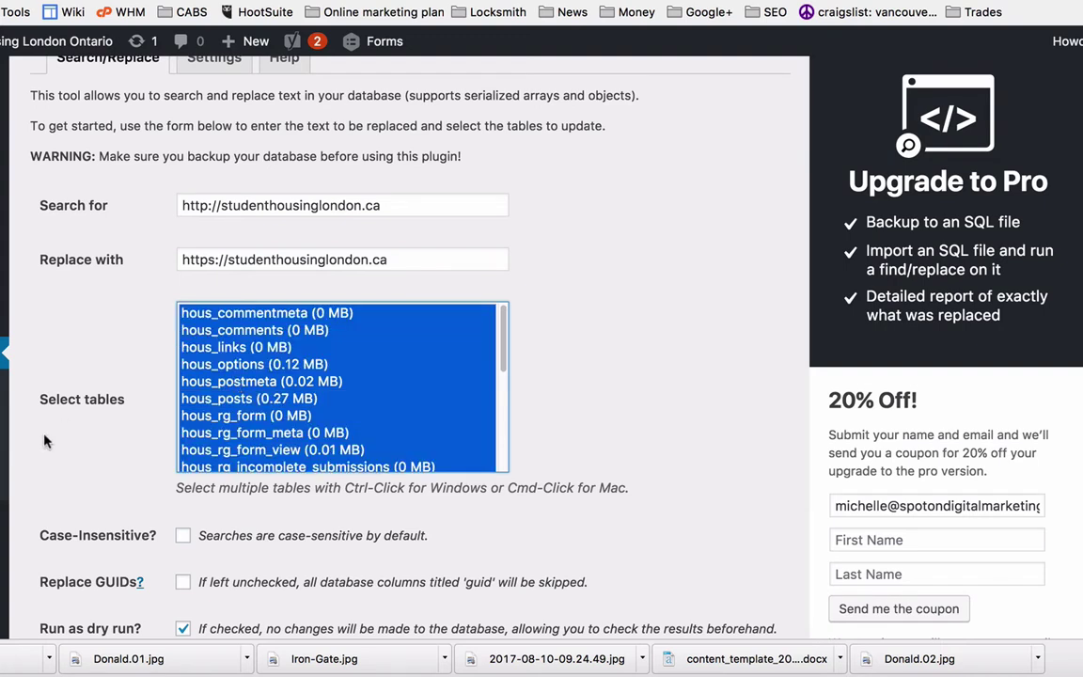
{"action": "scroll", "coordinate": [44, 441], "scroll_direction": "down", "scroll_amount": 3}
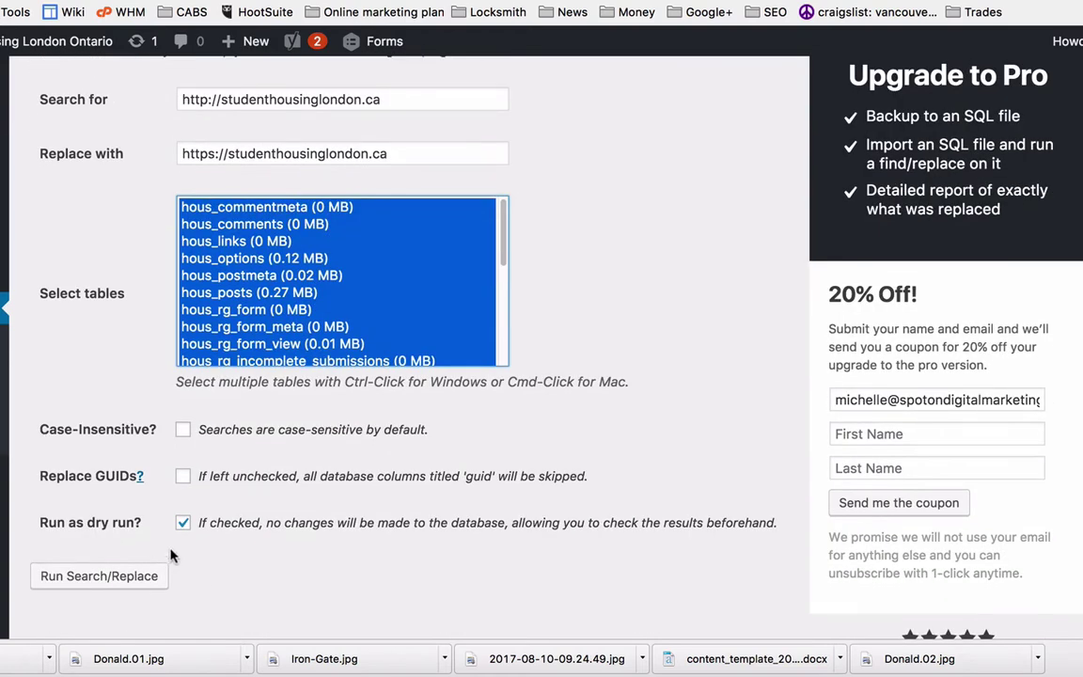
{"action": "left_click", "coordinate": [182, 524]}
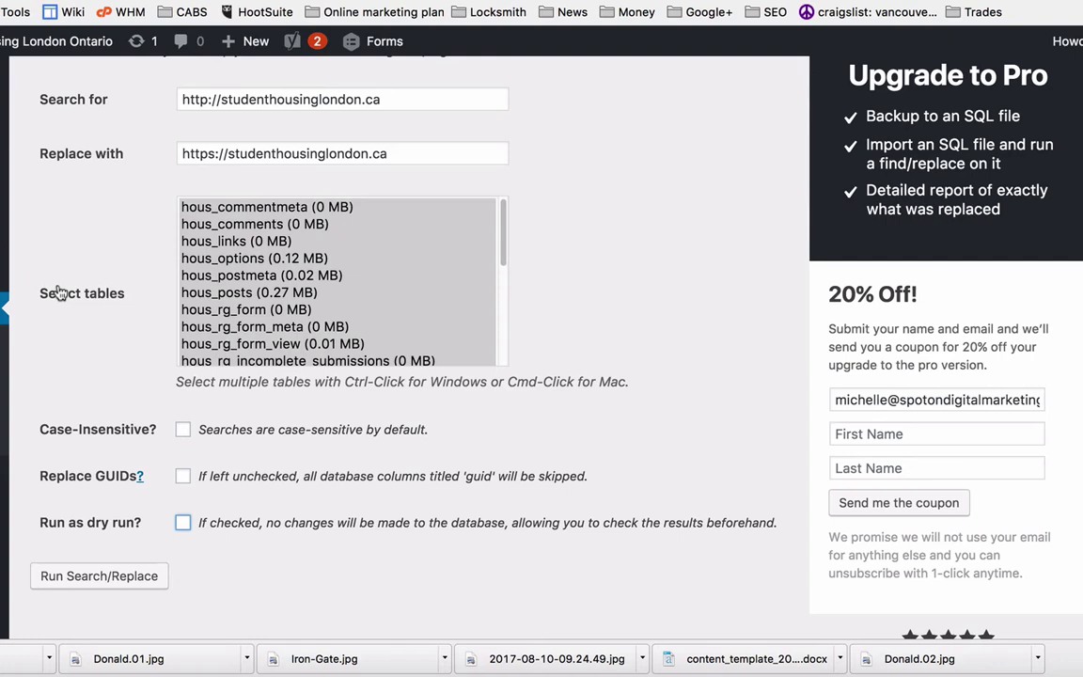
{"action": "left_click", "coordinate": [113, 583]}
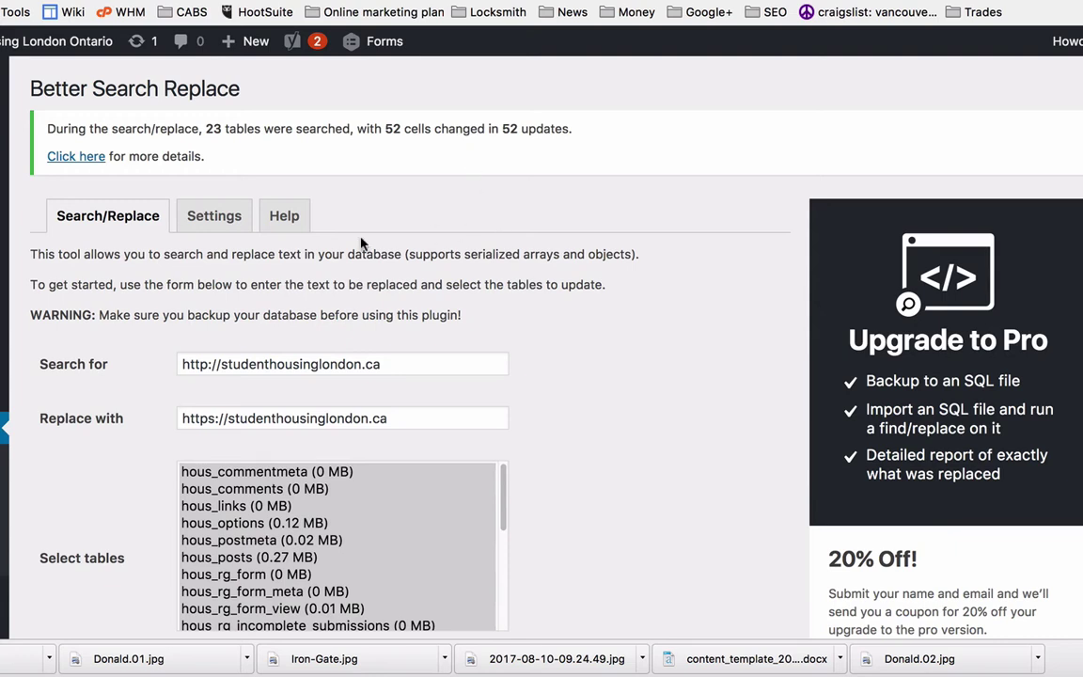
Step: Deactivate the Better Search Replace plugin and delete it along with its data
{"action": "mouse_move", "coordinate": [4, 365]}
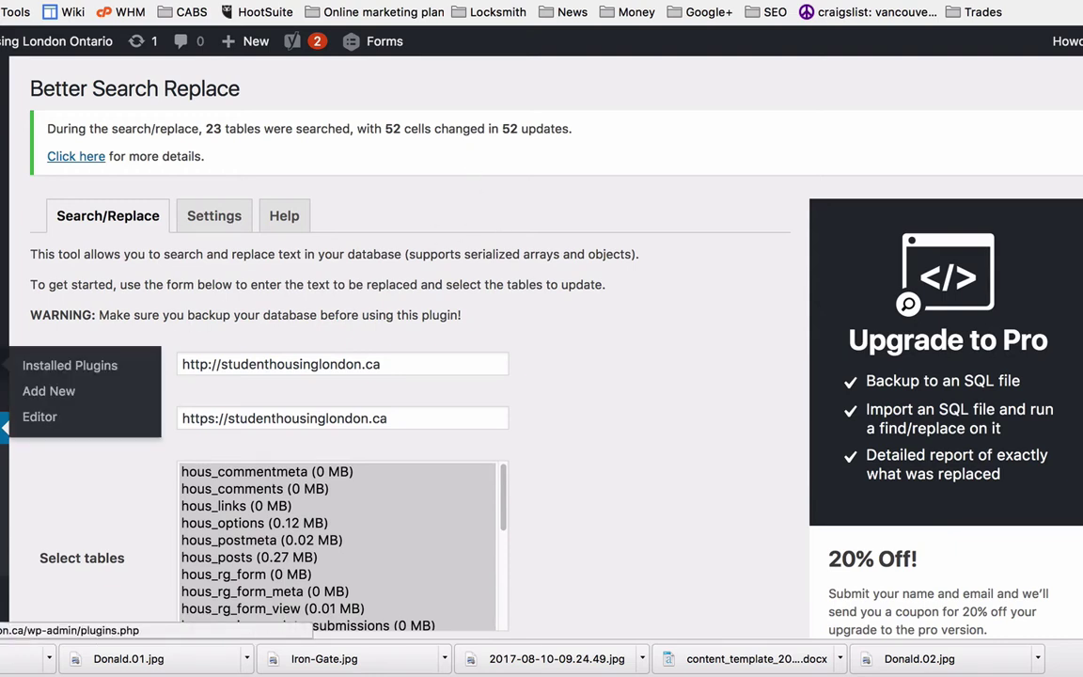
{"action": "left_click", "coordinate": [66, 364]}
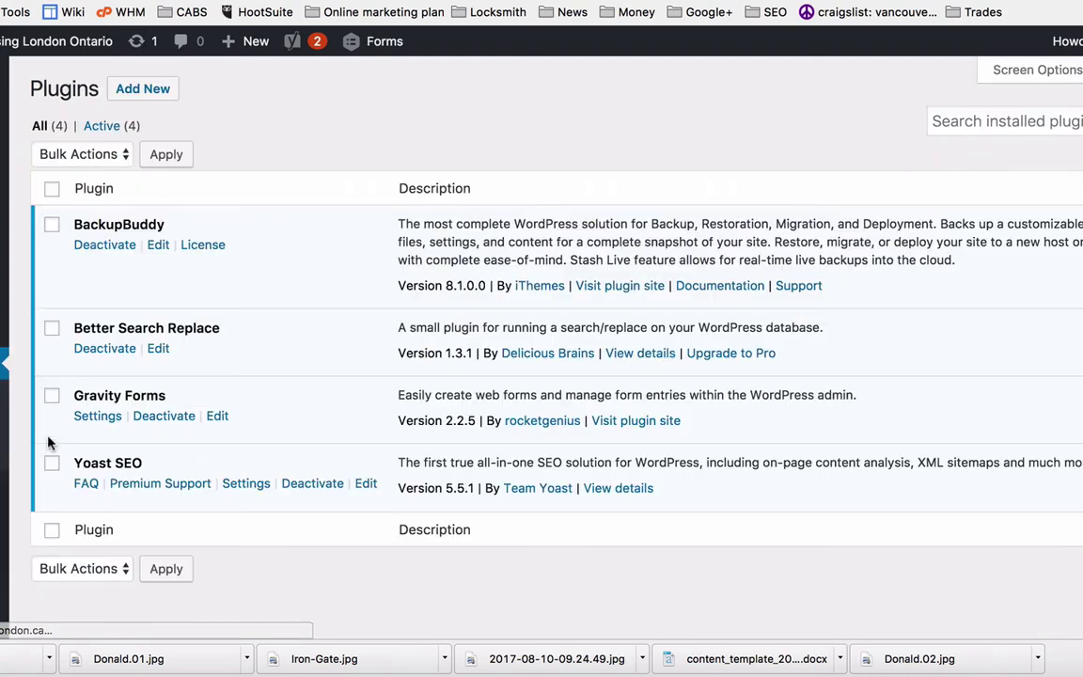
{"action": "left_click", "coordinate": [105, 348]}
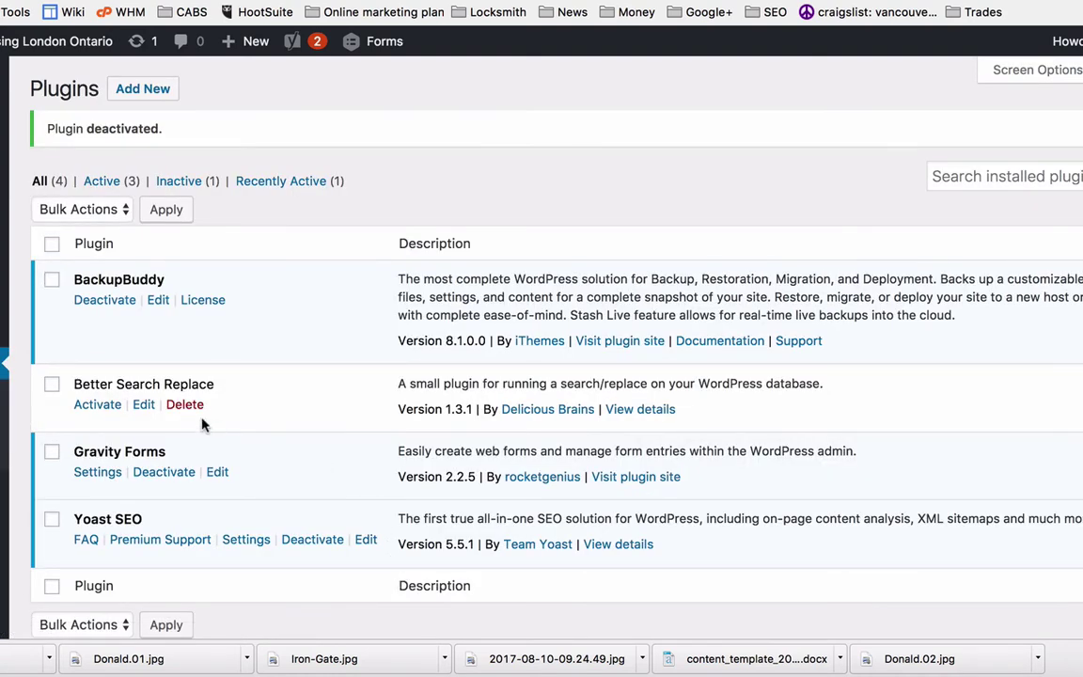
{"action": "left_click", "coordinate": [184, 404]}
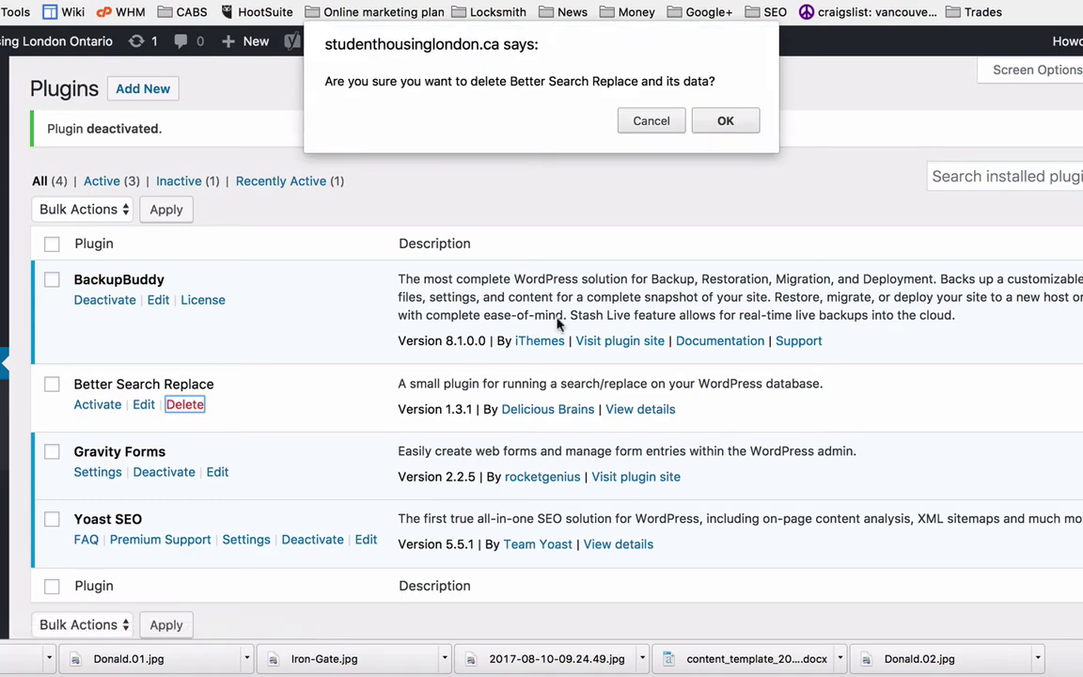
{"action": "left_click", "coordinate": [725, 121]}
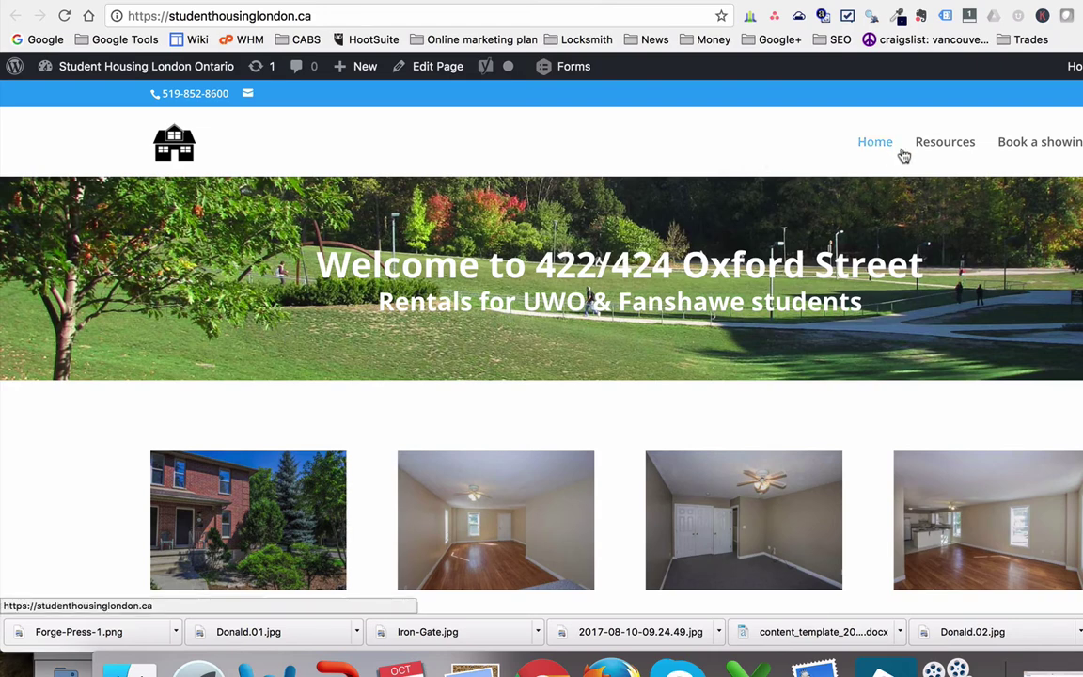
Step: Reload the site's front page and check the security indicator there, on the Resources page and again on Home
{"action": "left_click", "coordinate": [64, 17]}
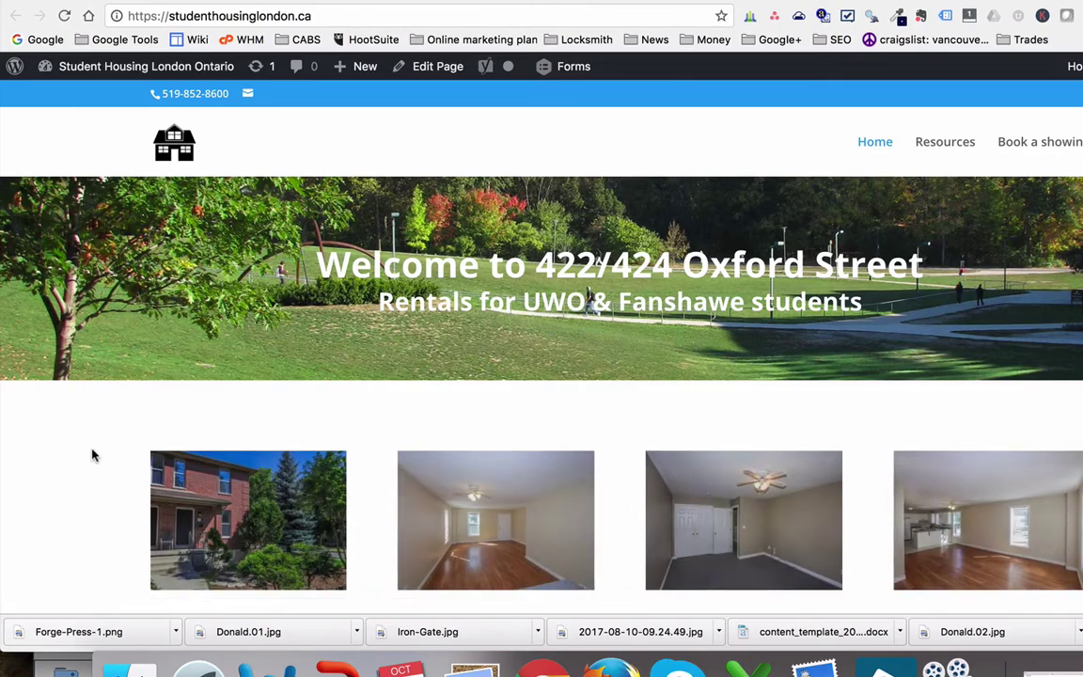
{"action": "scroll", "coordinate": [92, 456], "scroll_direction": "down", "scroll_amount": 10}
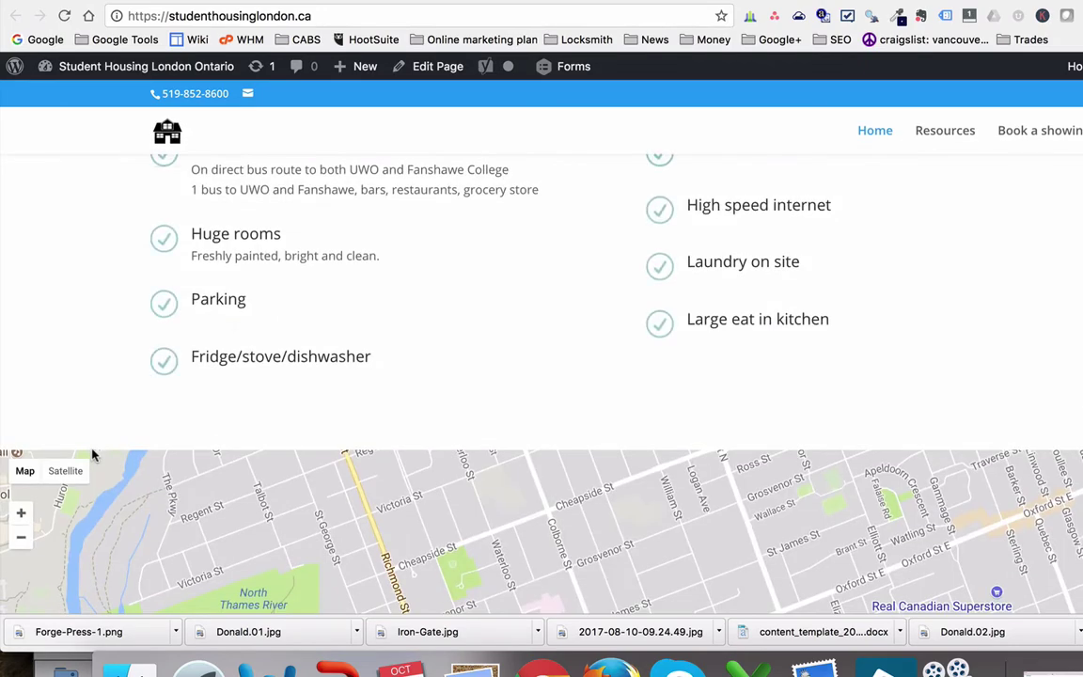
{"action": "scroll", "coordinate": [92, 456], "scroll_direction": "up", "scroll_amount": 12}
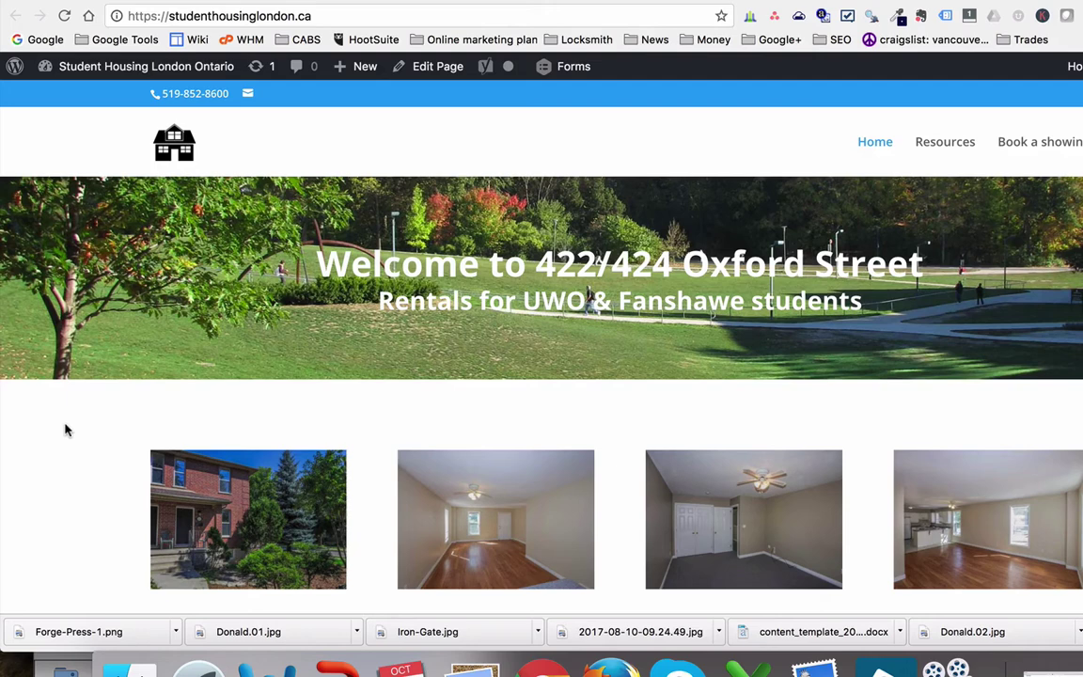
{"action": "left_click", "coordinate": [943, 147]}
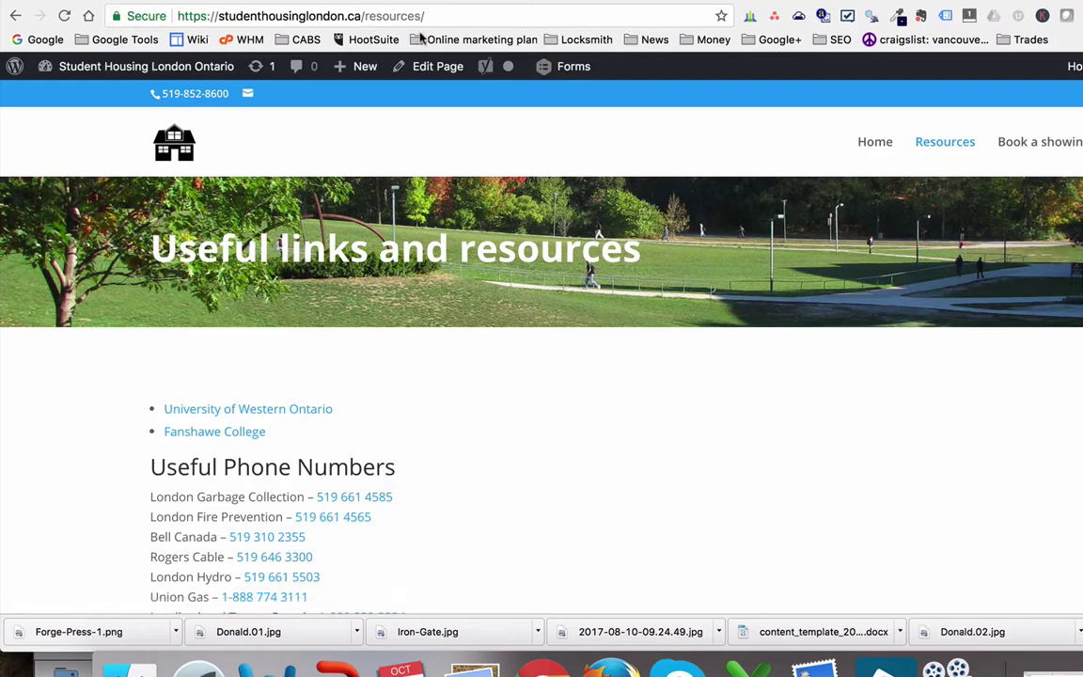
{"action": "left_click", "coordinate": [864, 147]}
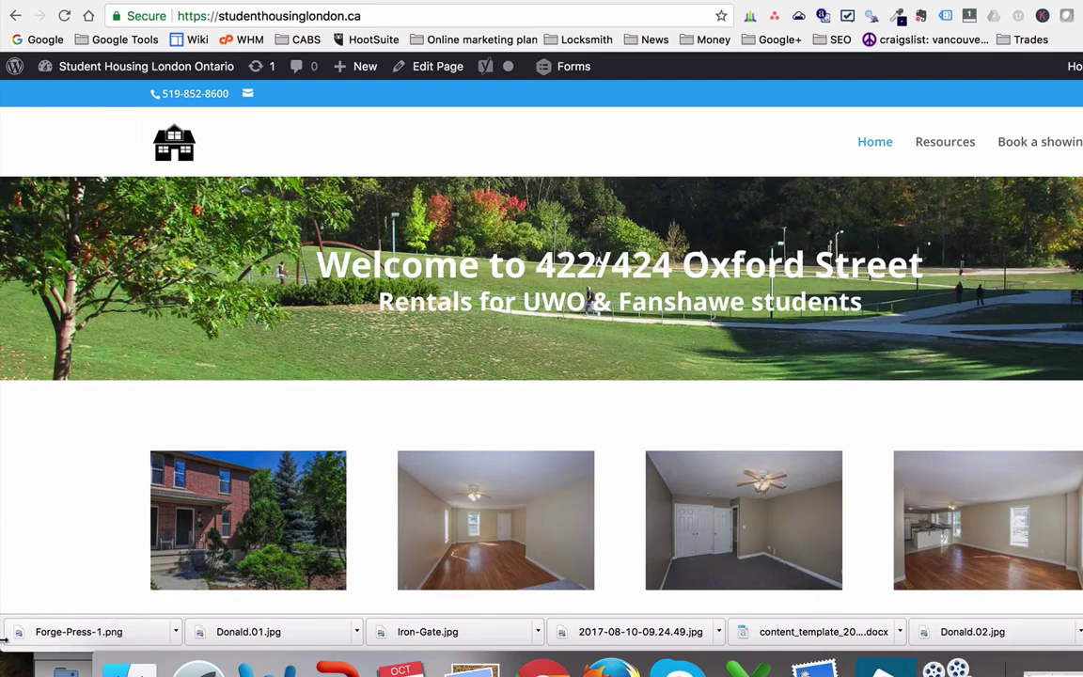
Step: Open whynopadlock.com in a new tab, view its Secure URL checker, and return to the student housing site's tab
{"action": "key", "text": "super+t"}
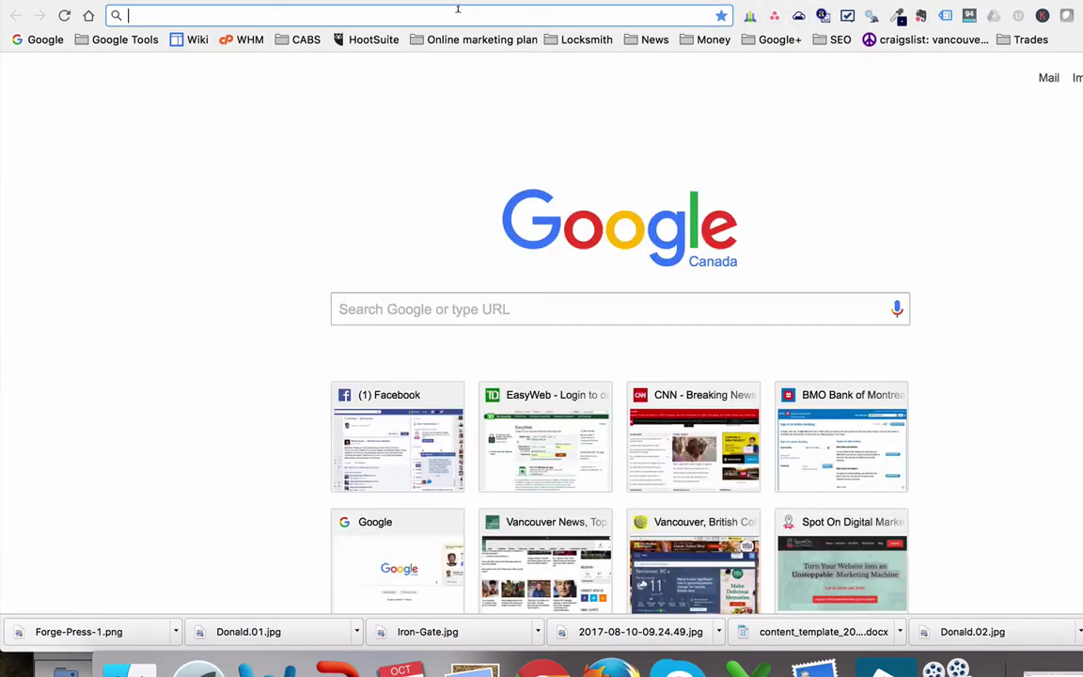
{"action": "type", "text": "why"}
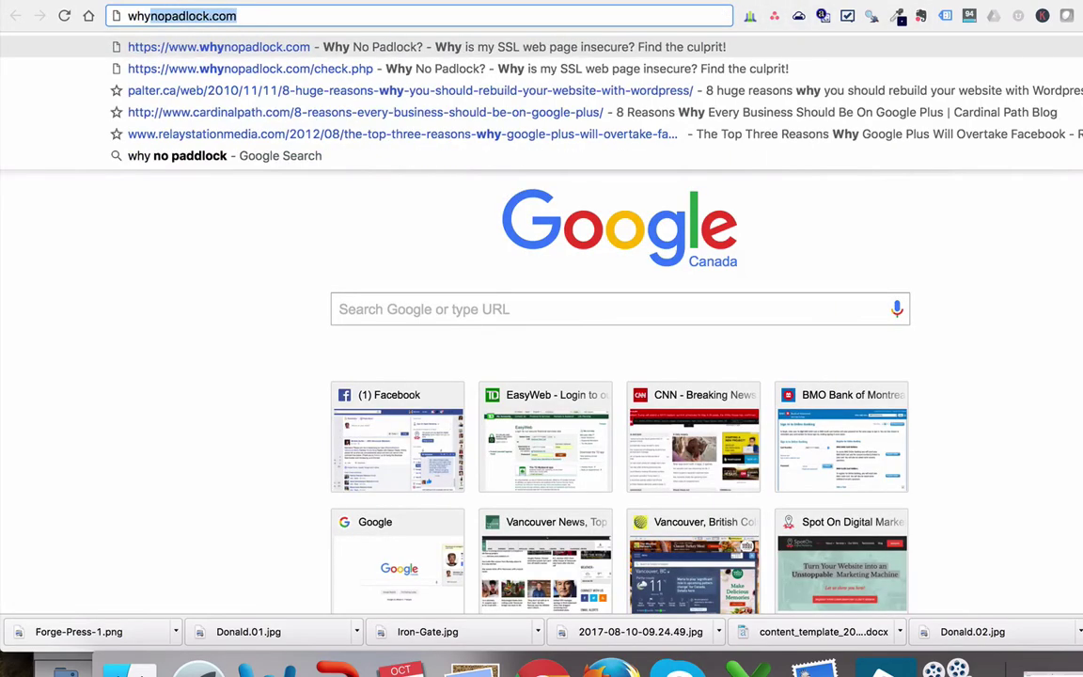
{"action": "key", "text": "Return"}
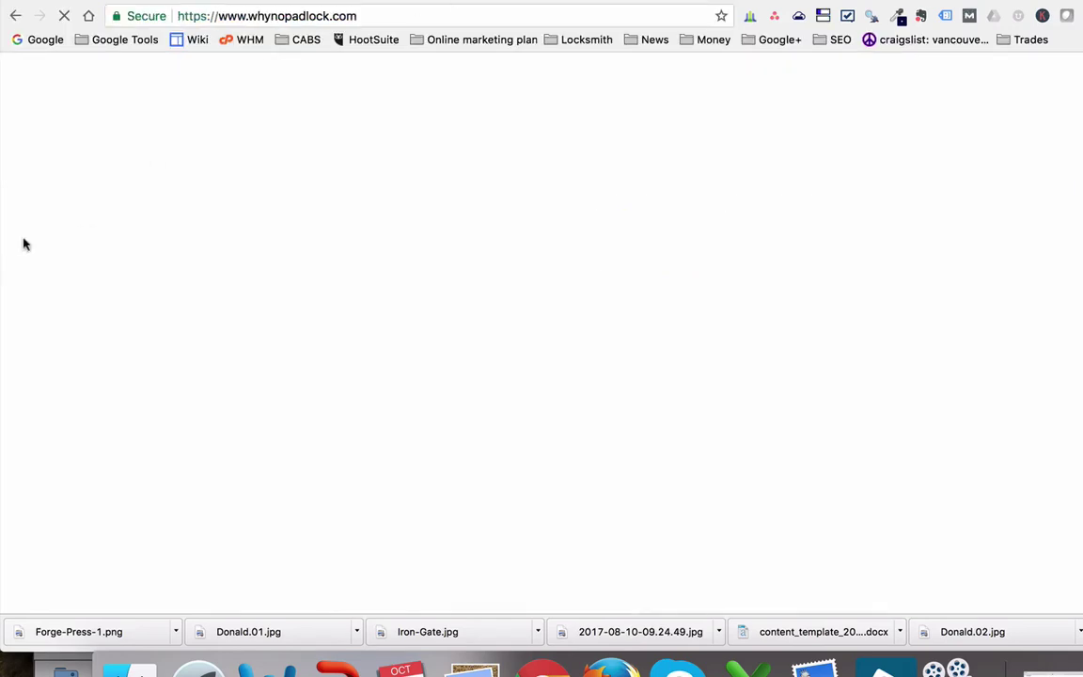
{"action": "scroll", "coordinate": [426, 481], "scroll_direction": "down", "scroll_amount": 2}
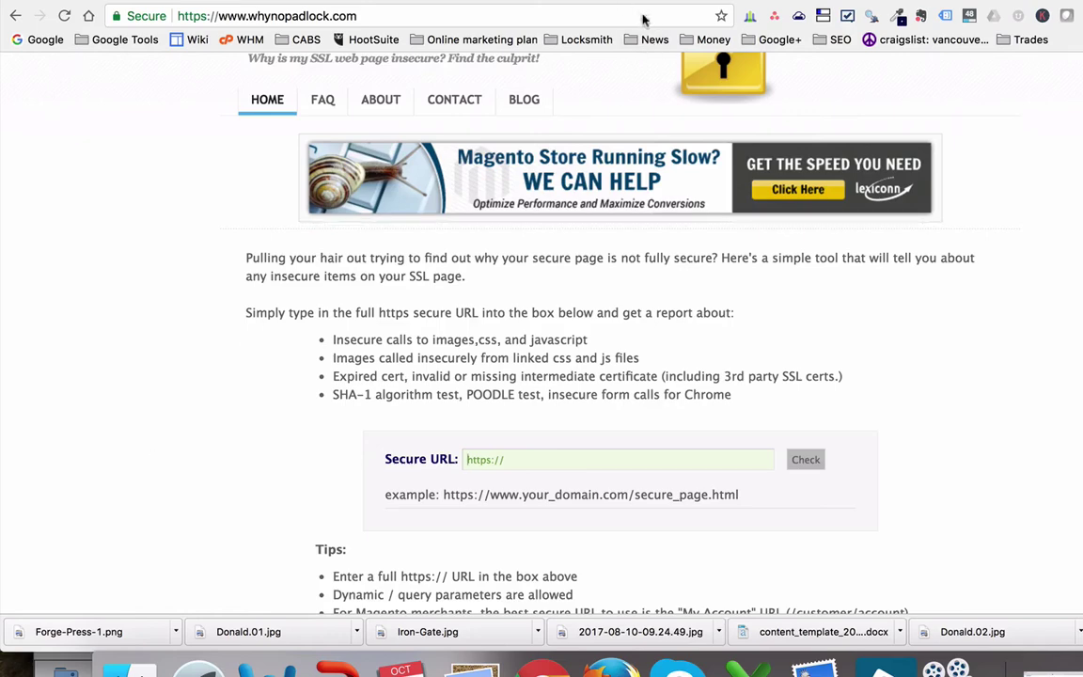
{"action": "key", "text": "ctrl+Tab"}
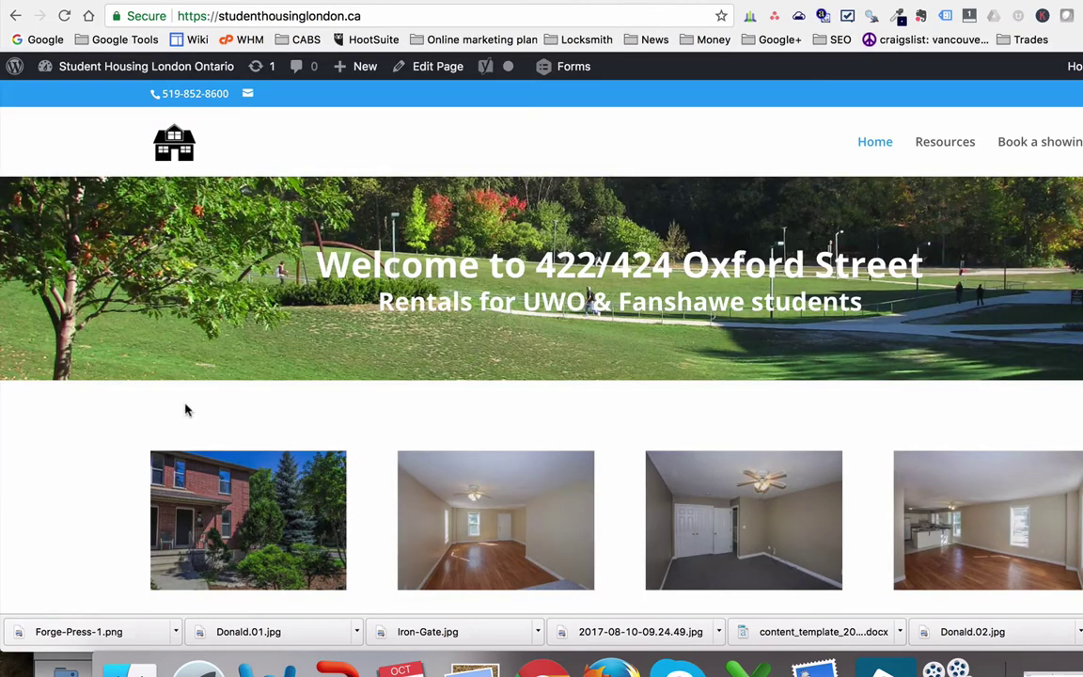